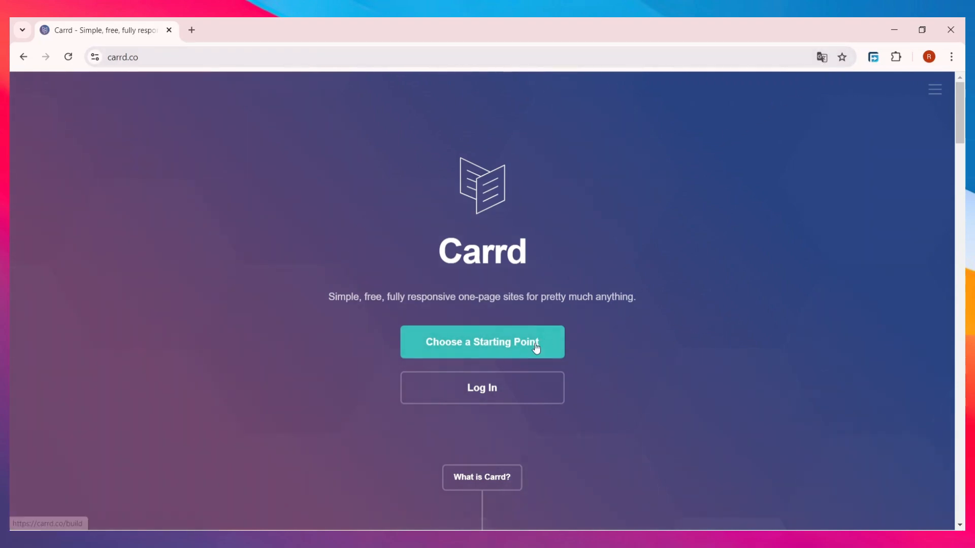
Step: Open the starting-point gallery and scroll through it to the sepia camera-photo template with colored buttons
click(472, 355)
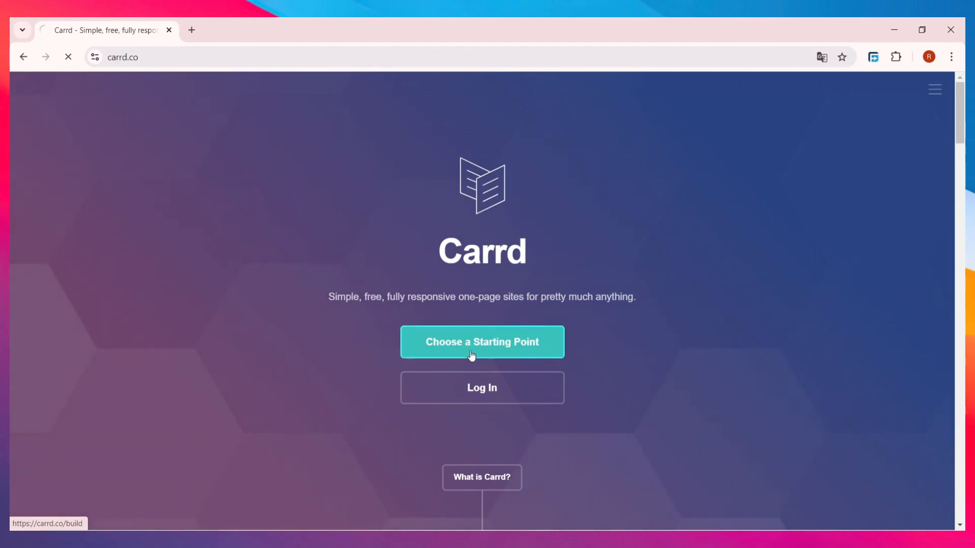
scroll(588, 269, down, 8)
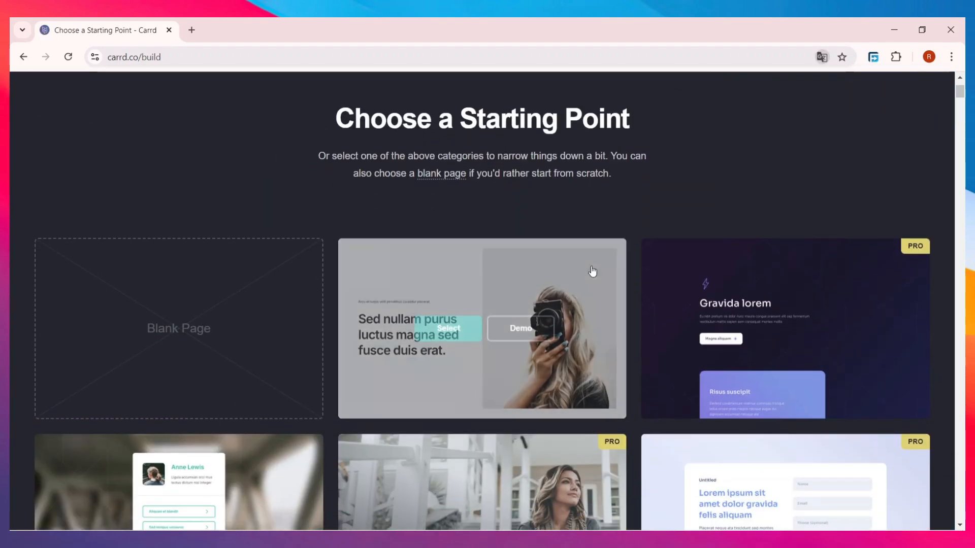
scroll(586, 289, down, 6)
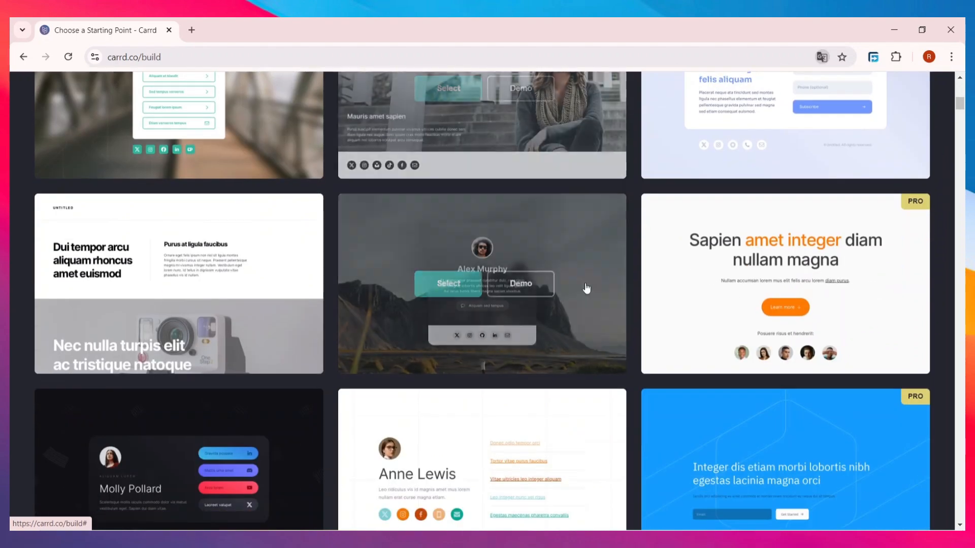
scroll(584, 287, down, 12)
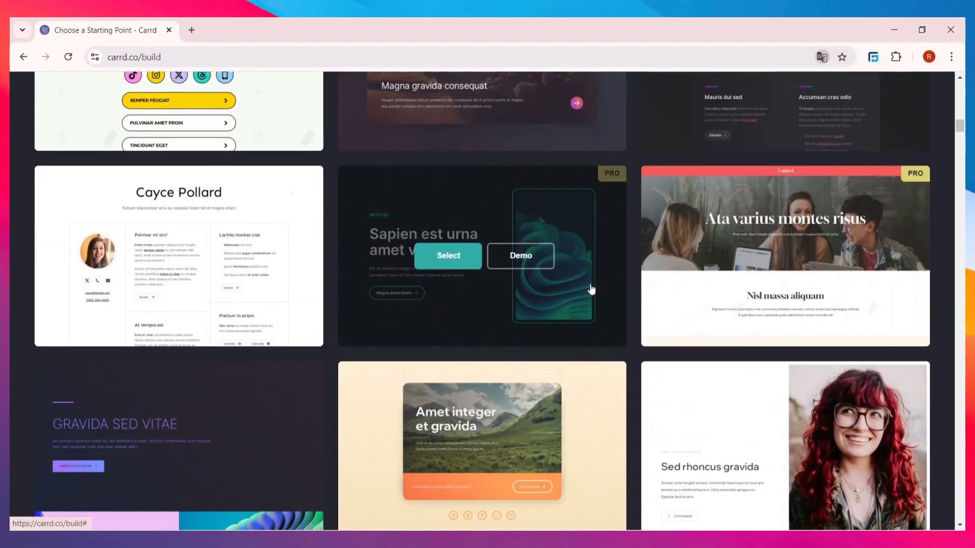
scroll(590, 288, down, 5)
scroll(590, 292, down, 4)
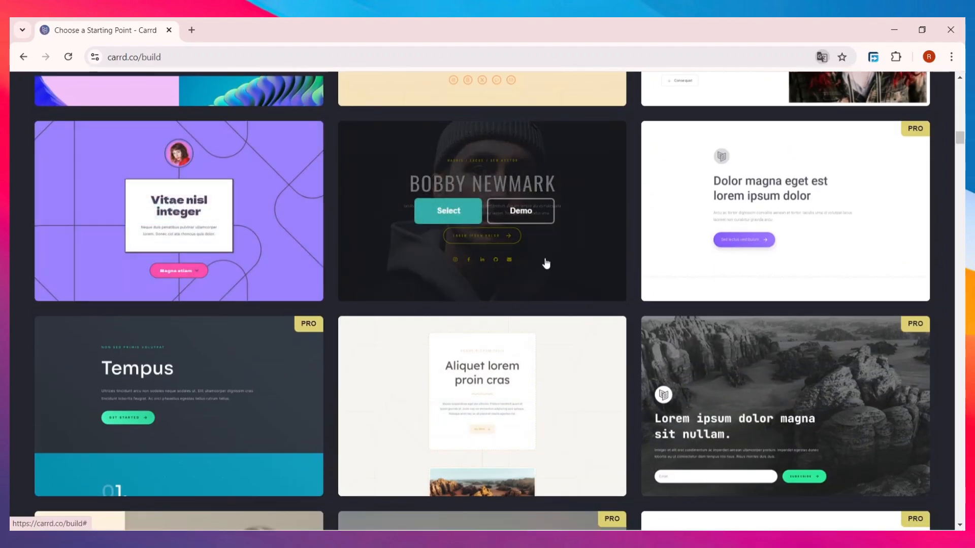
scroll(460, 253, down, 6)
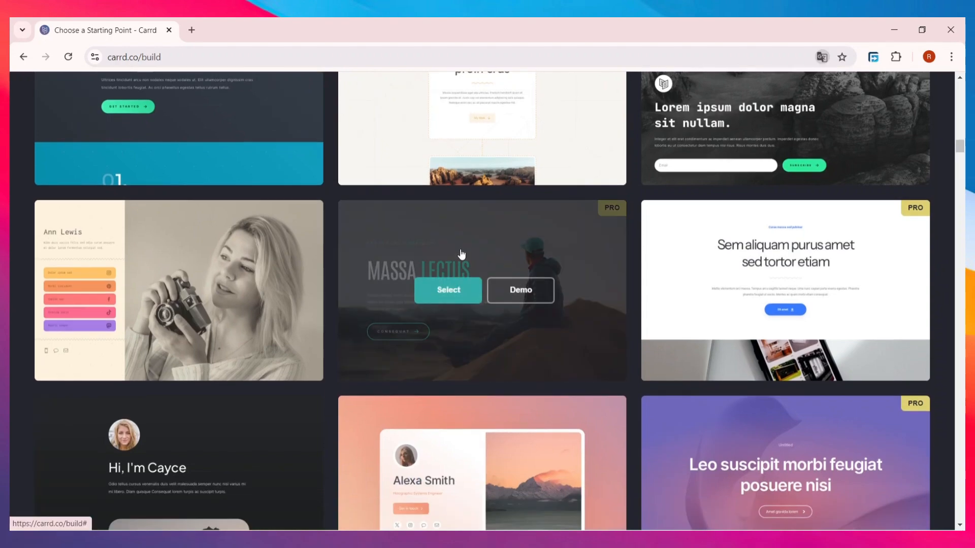
scroll(461, 254, down, 2)
mouse_move(279, 212)
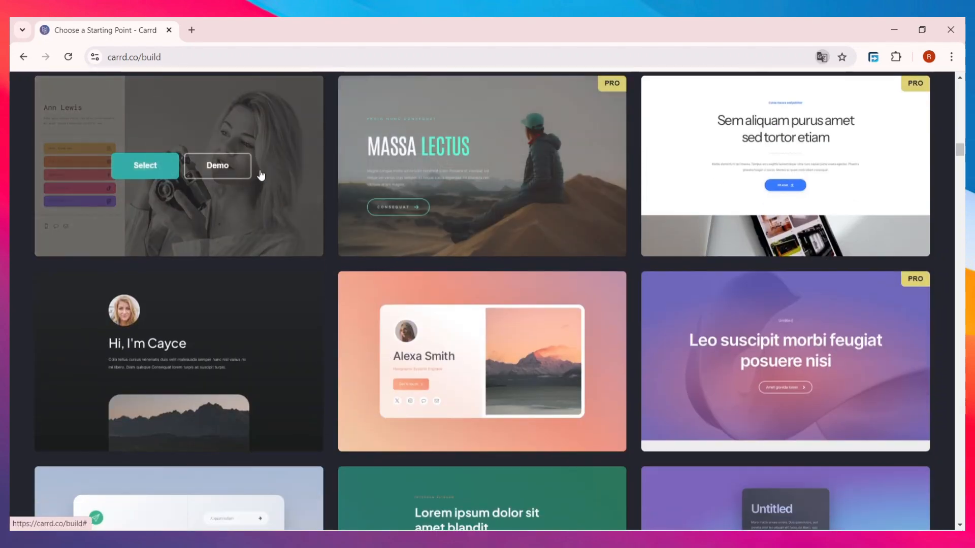
scroll(239, 186, up, 1)
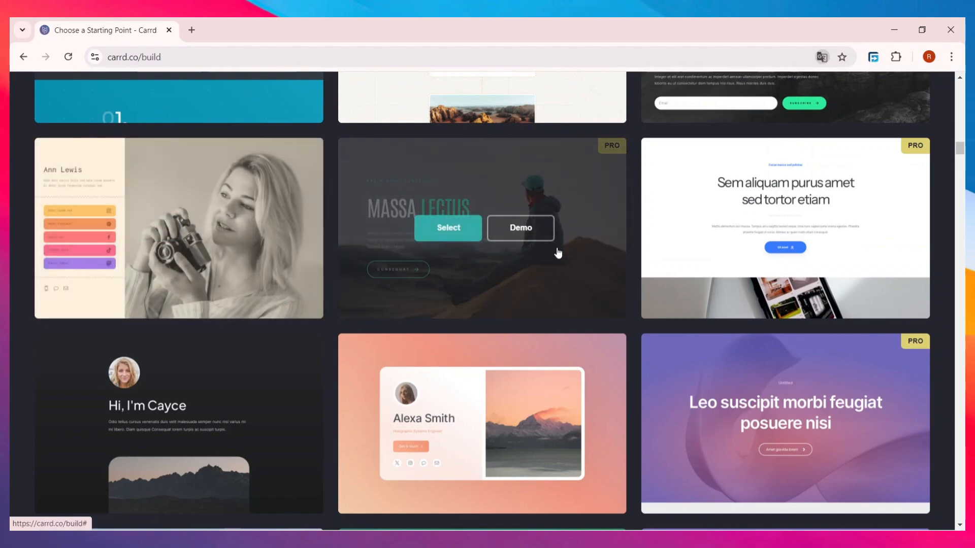
scroll(851, 252, down, 2)
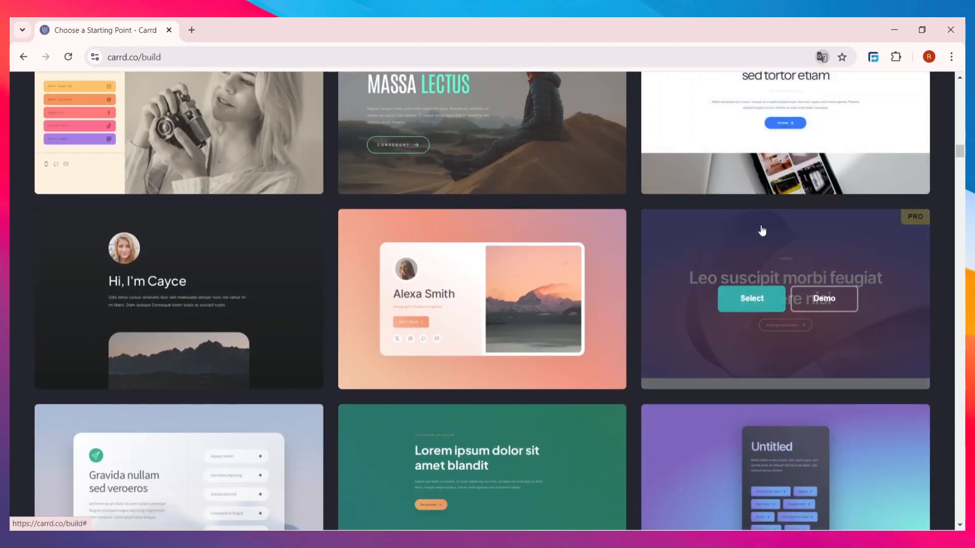
scroll(814, 150, up, 2)
scroll(807, 421, down, 5)
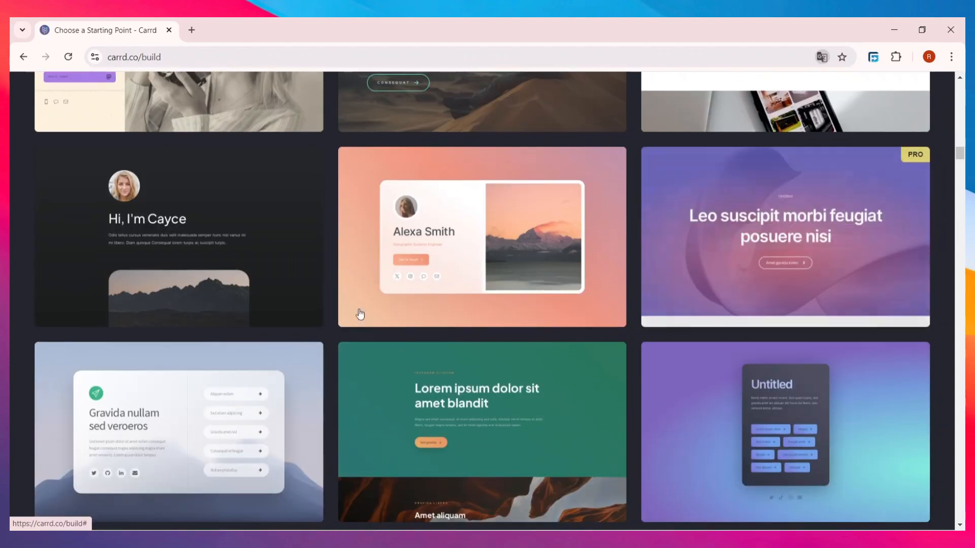
scroll(501, 394, down, 2)
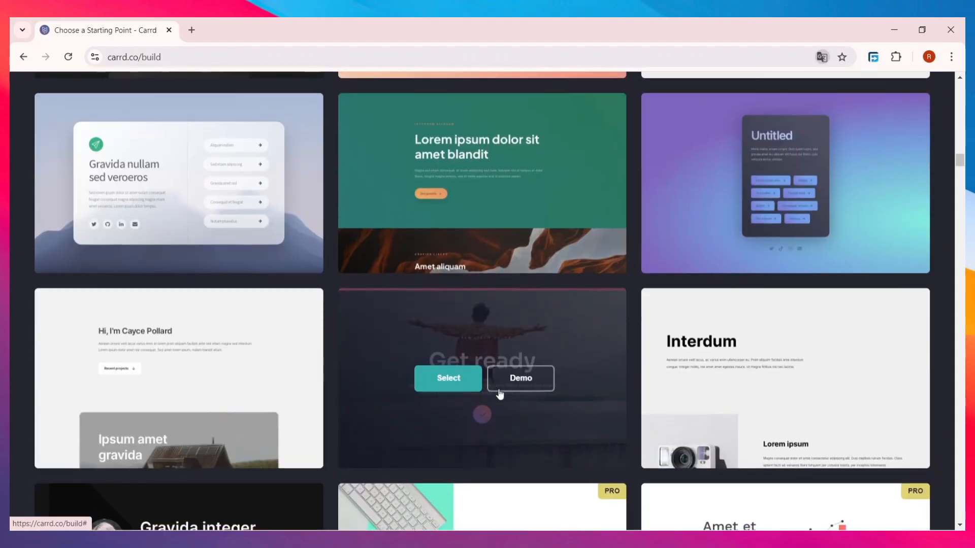
scroll(587, 386, up, 20)
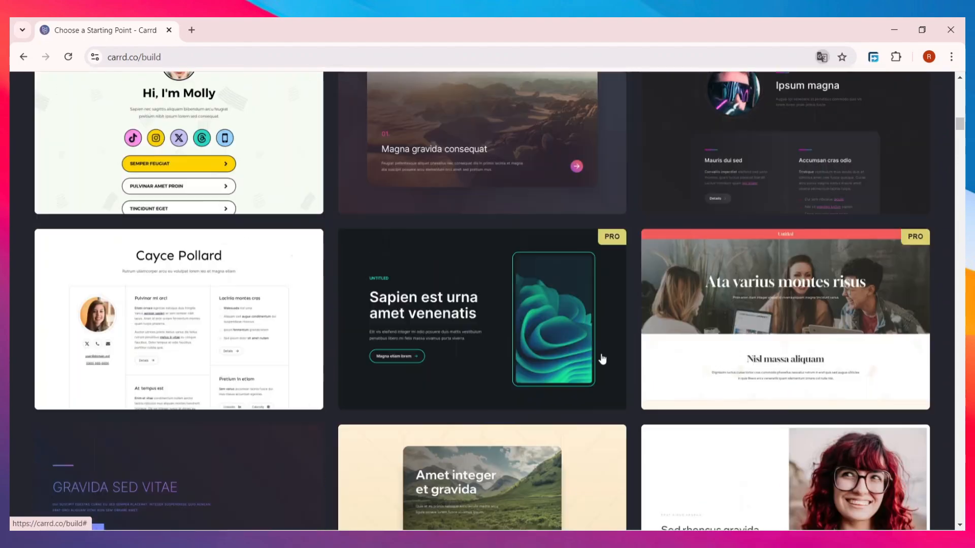
scroll(603, 358, up, 10)
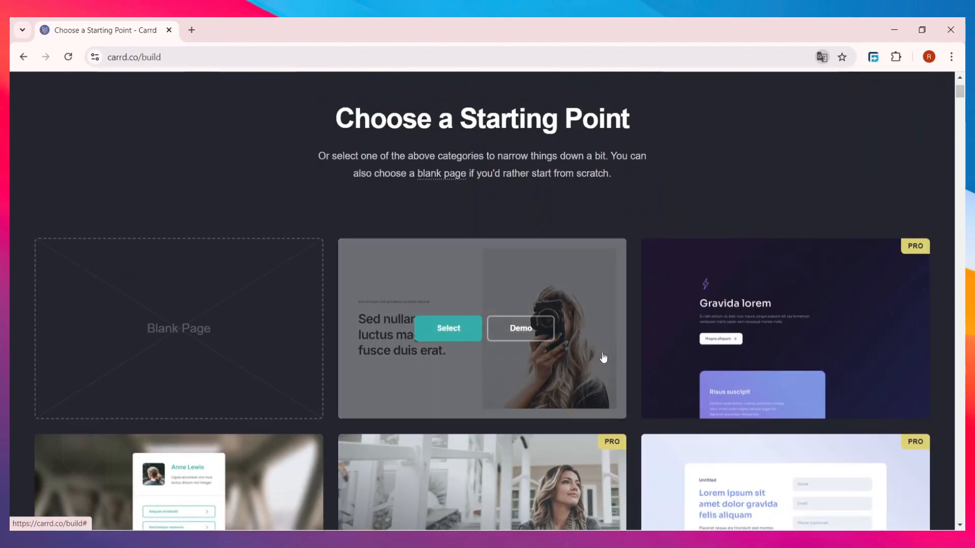
scroll(604, 362, down, 3)
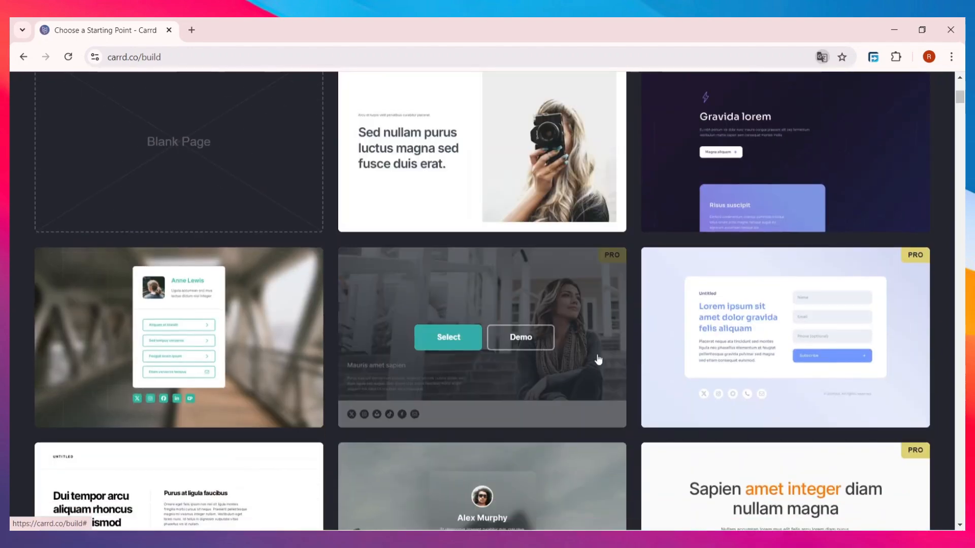
scroll(599, 354, down, 3)
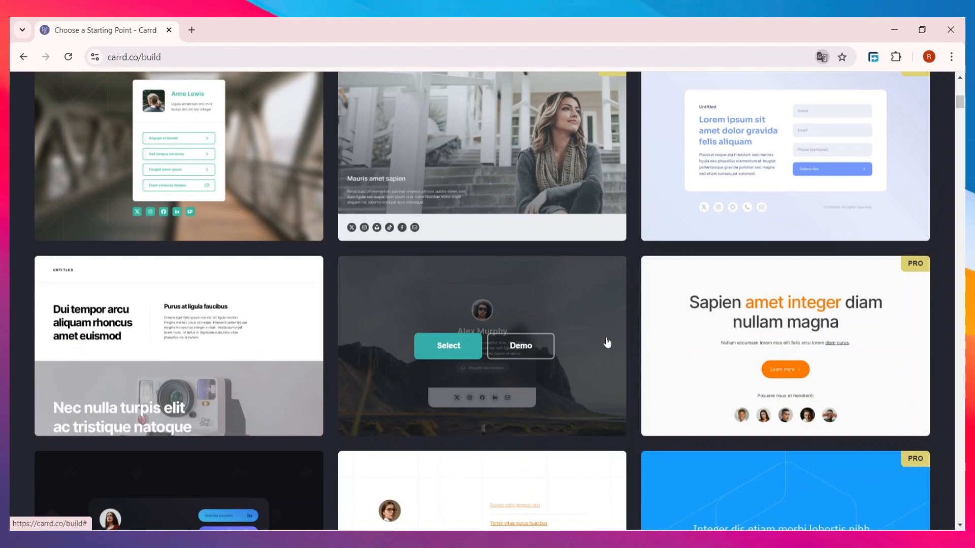
scroll(607, 343, down, 10)
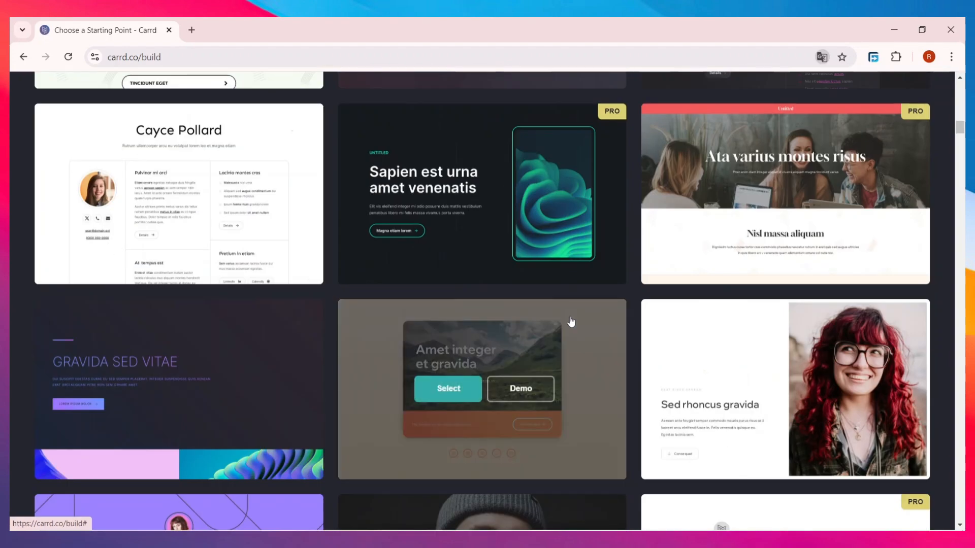
scroll(570, 325, down, 12)
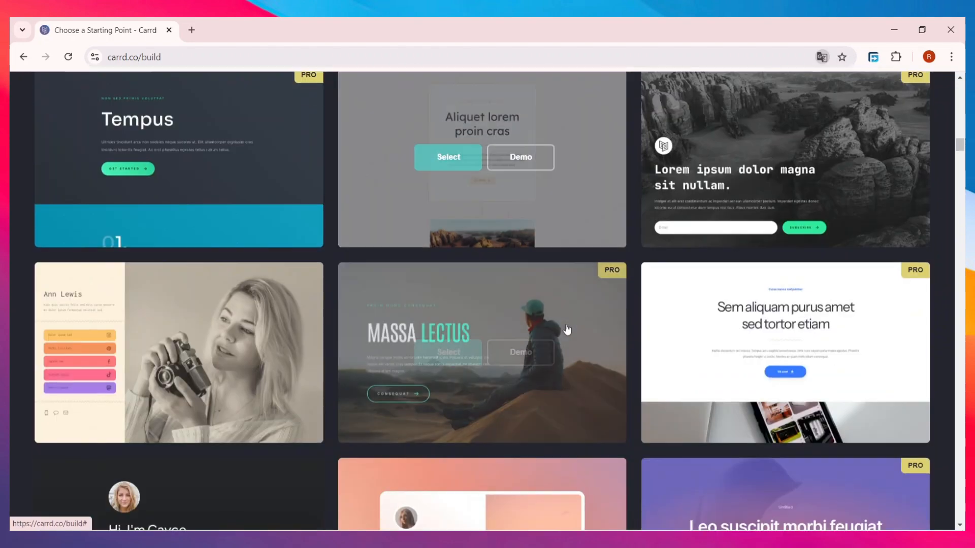
scroll(567, 330, down, 4)
scroll(564, 328, up, 2)
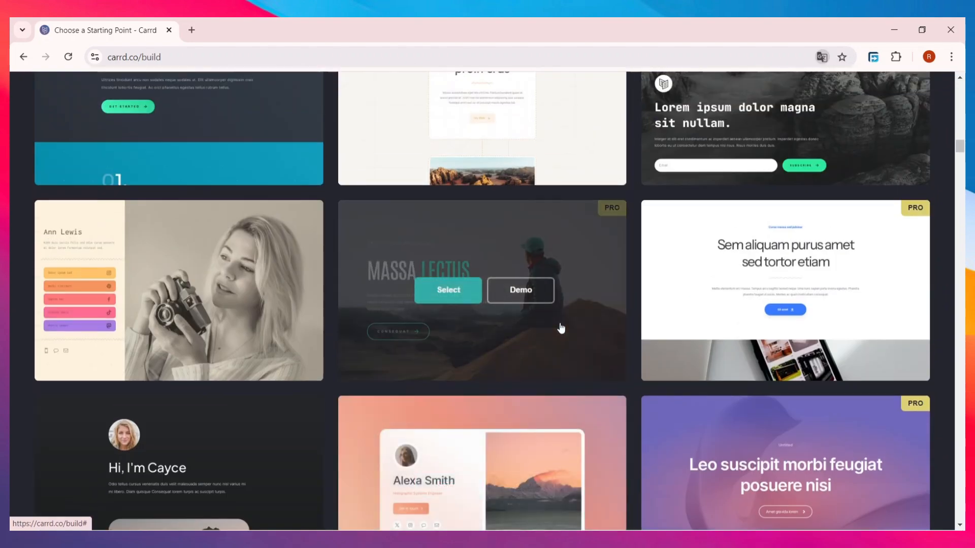
scroll(561, 327, down, 6)
scroll(558, 330, up, 8)
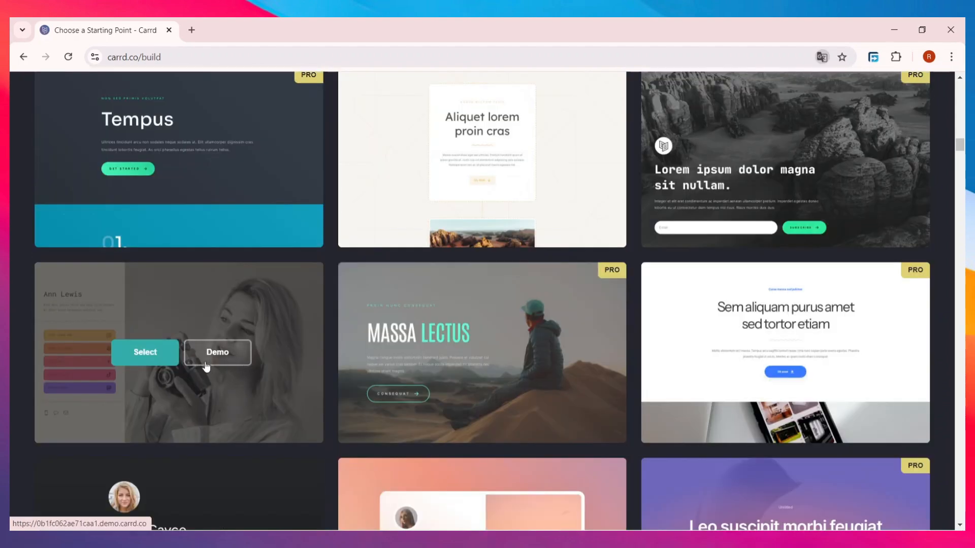
Step: Preview Template #209's live demo in a new tab, then return to the gallery tab
click(226, 355)
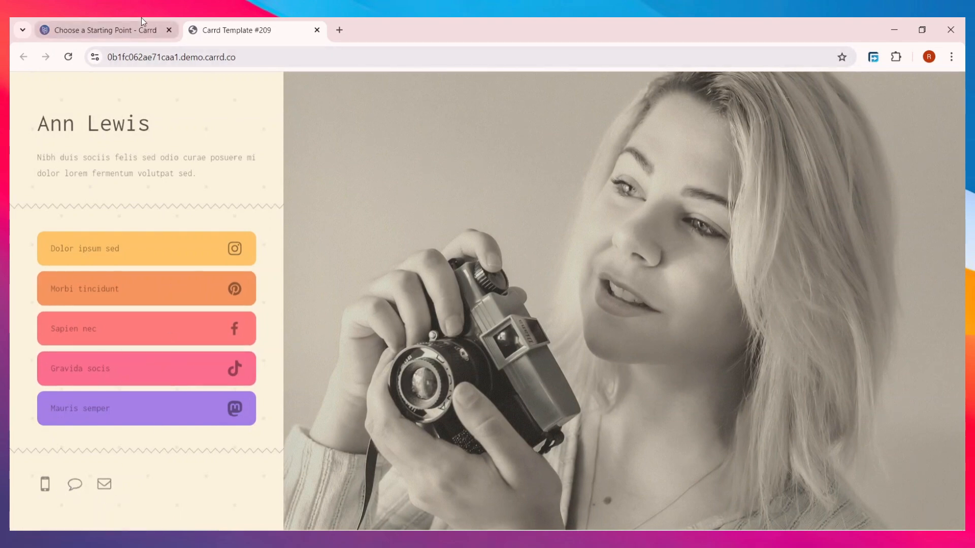
click(116, 29)
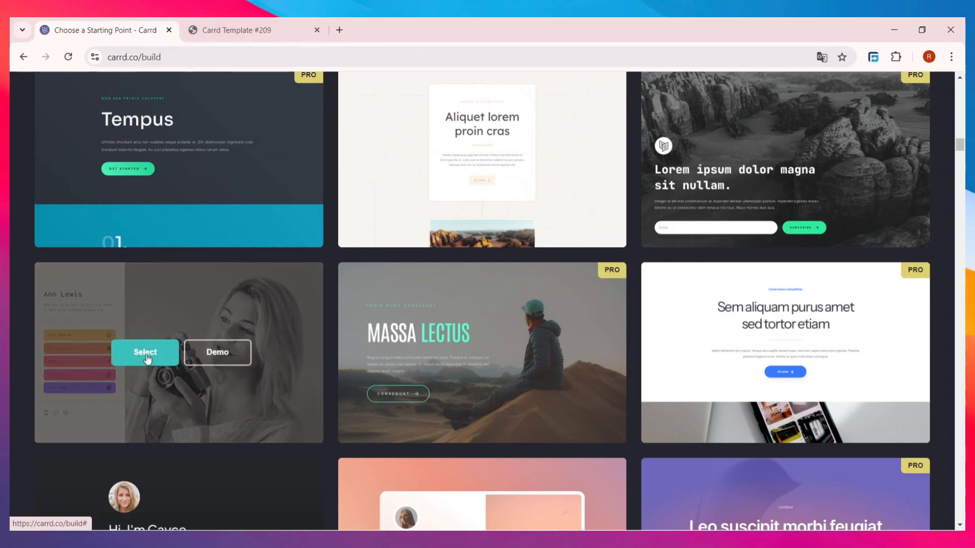
Step: Select the camera-photo template as a new site and dismiss the Useful Instructions overlay
click(160, 352)
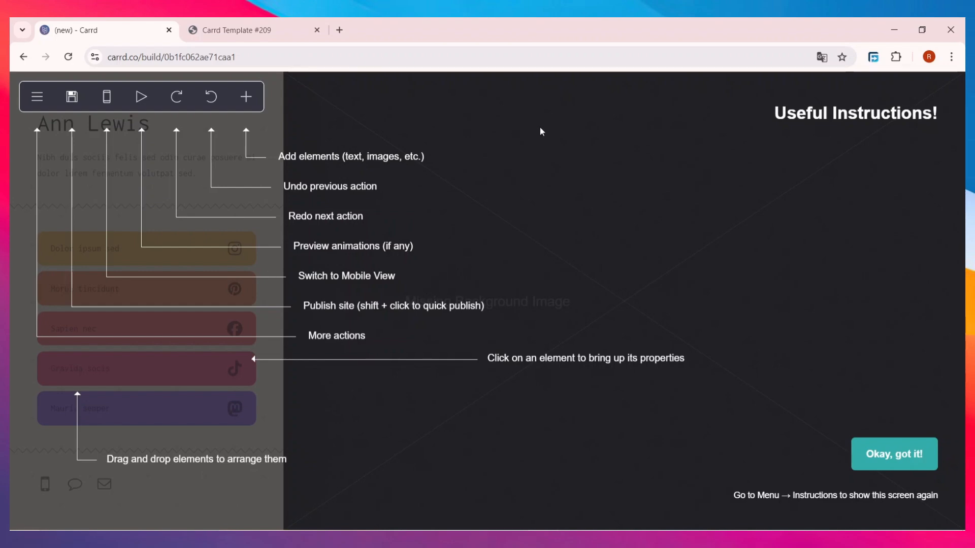
click(593, 227)
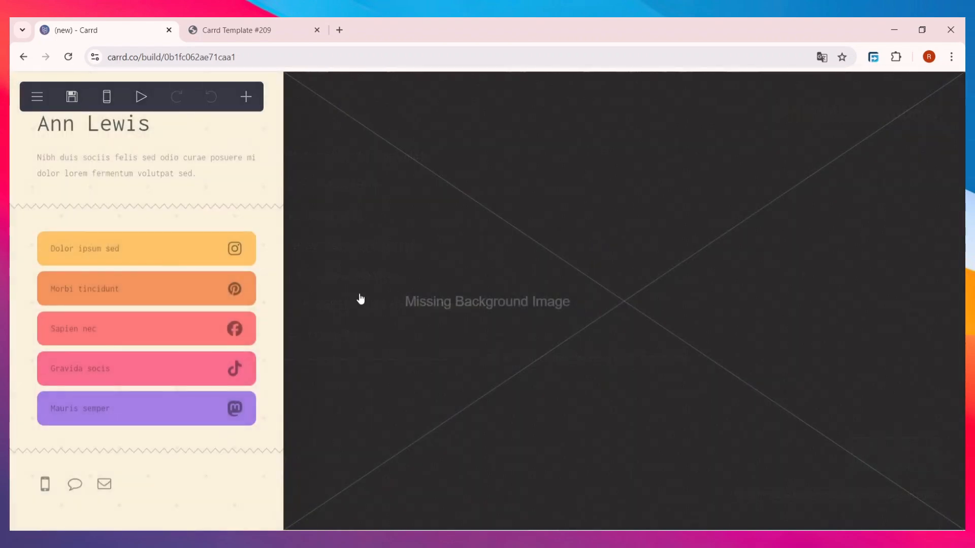
Step: Upload a background image from the Background settings, trying the folded jeans and bedroom photos
click(514, 277)
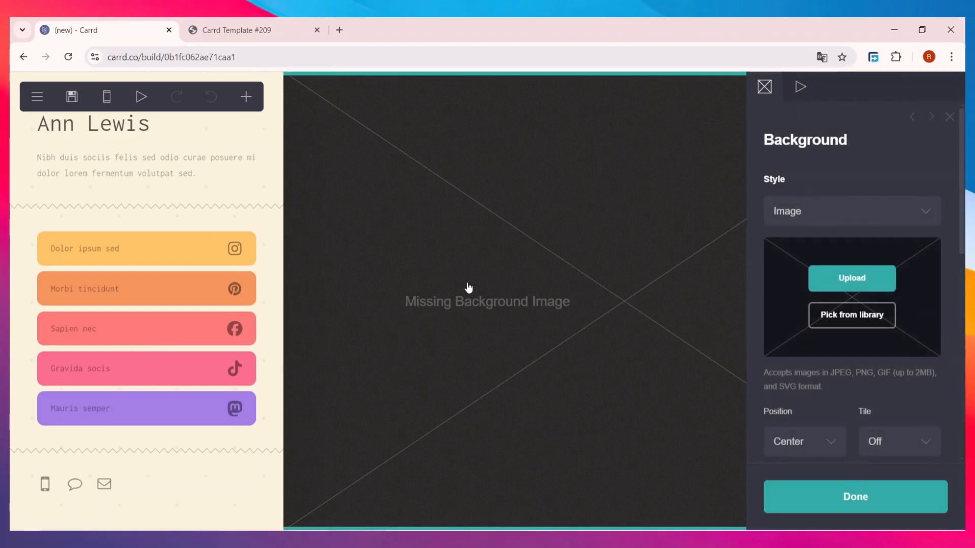
click(849, 288)
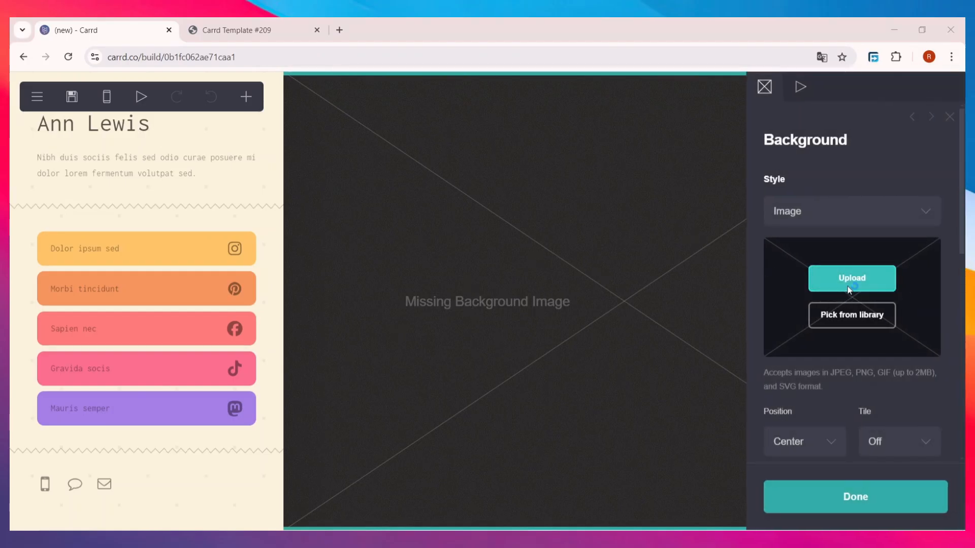
scroll(198, 163, down, 5)
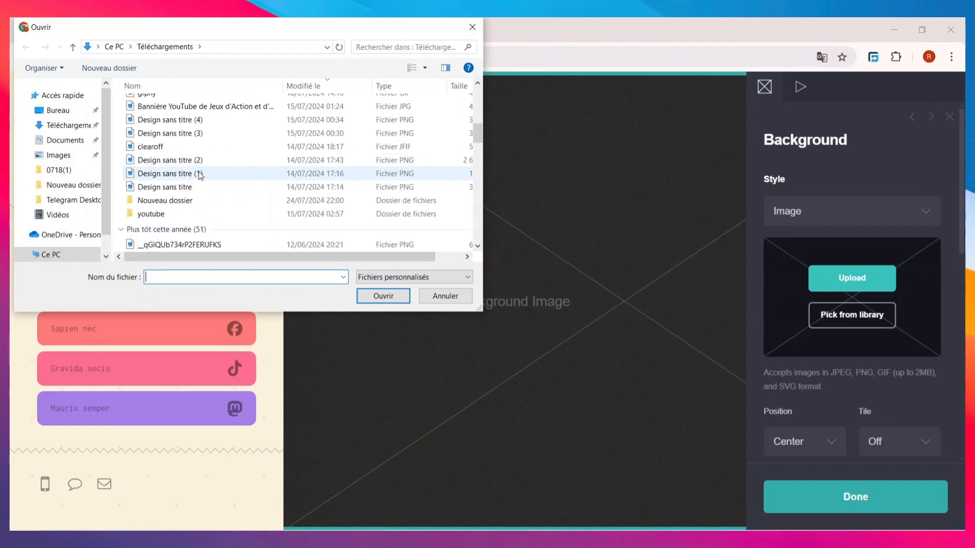
scroll(206, 181, down, 10)
scroll(202, 183, up, 10)
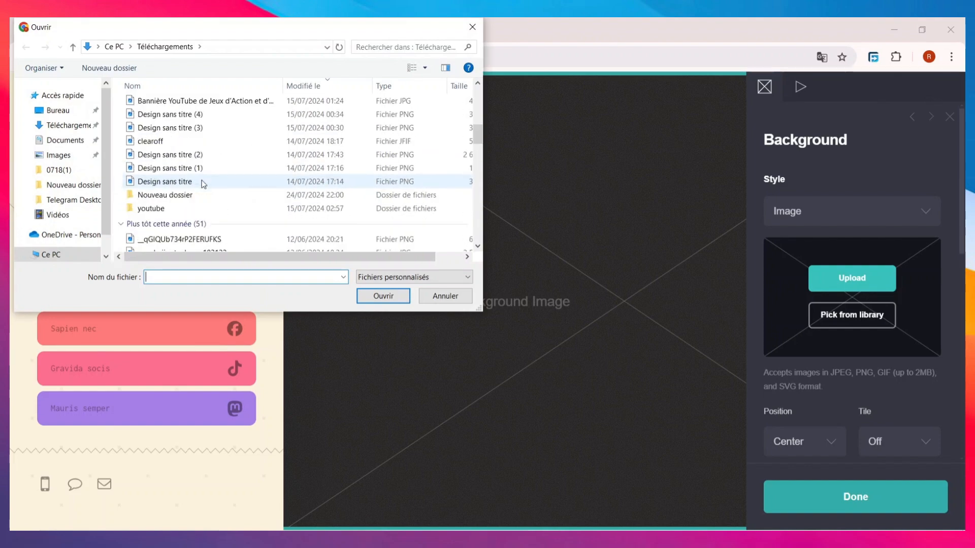
scroll(203, 183, down, 15)
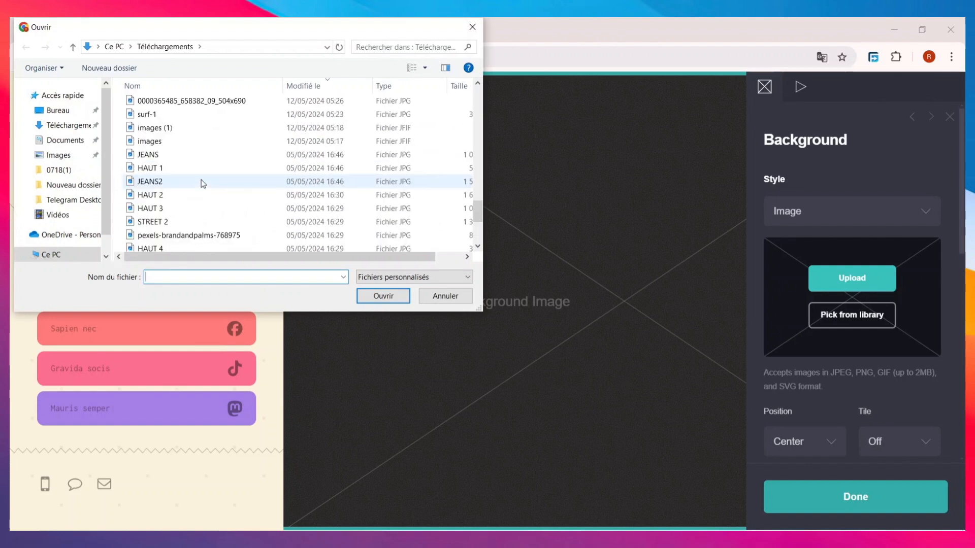
scroll(203, 183, up, 2)
scroll(203, 183, up, 2)
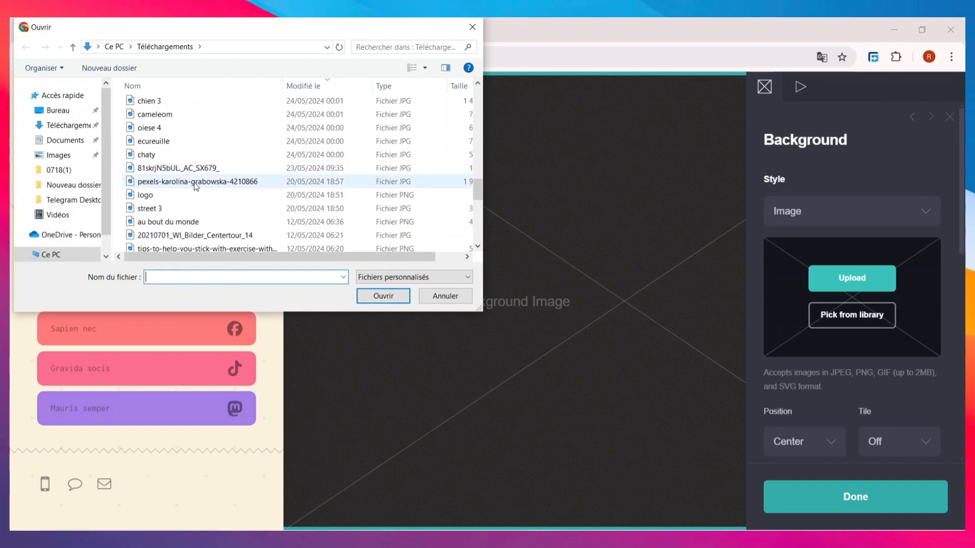
double_click(194, 182)
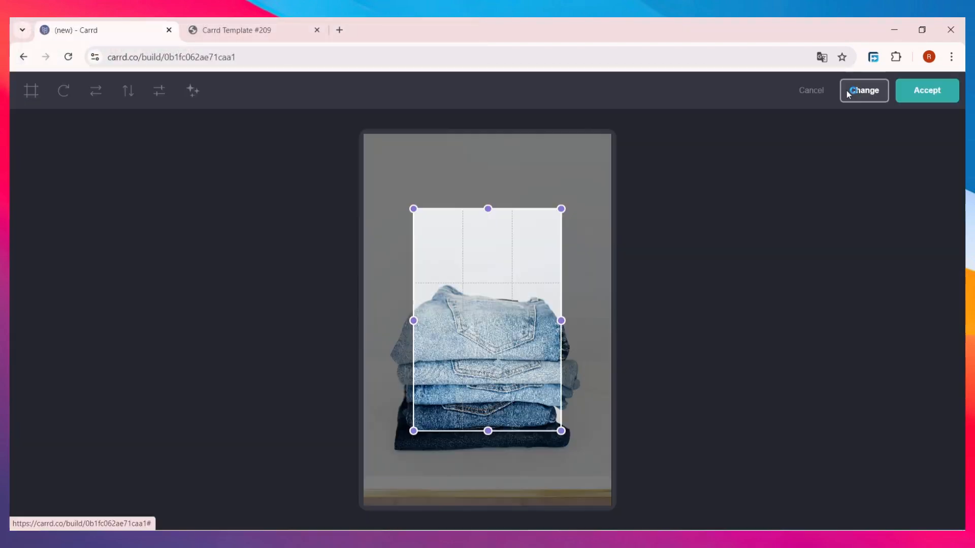
click(842, 92)
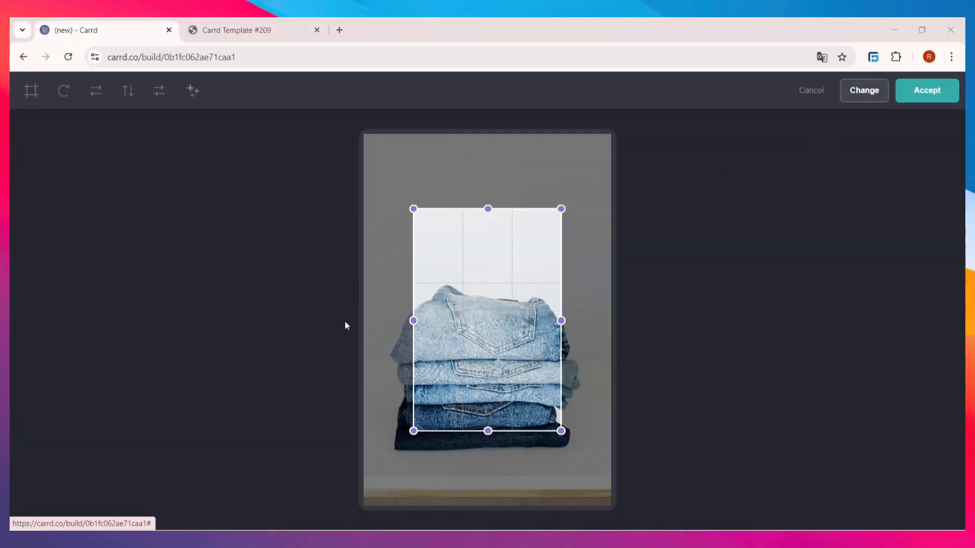
scroll(325, 165, down, 10)
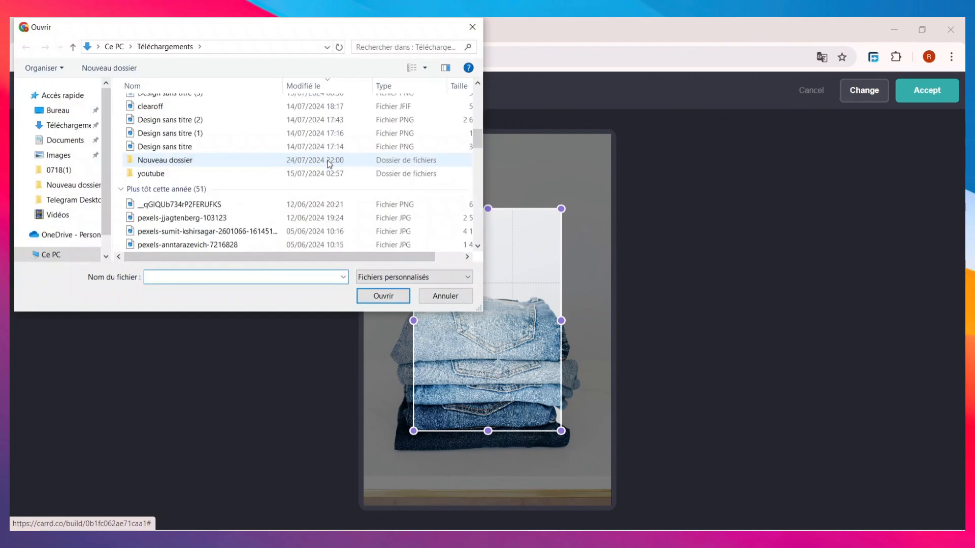
double_click(210, 192)
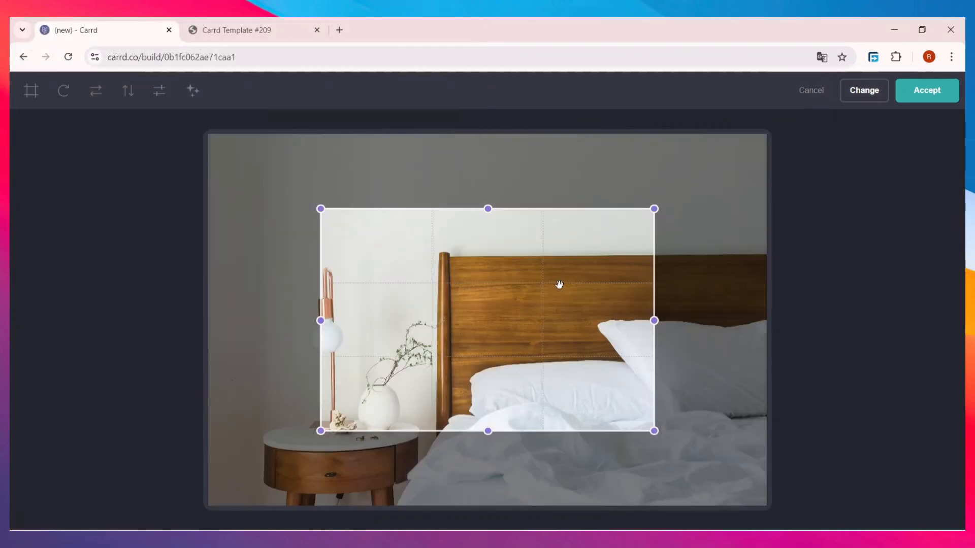
Step: Swap in the weathered door photo, widen the crop to nearly the whole door, and accept
click(862, 98)
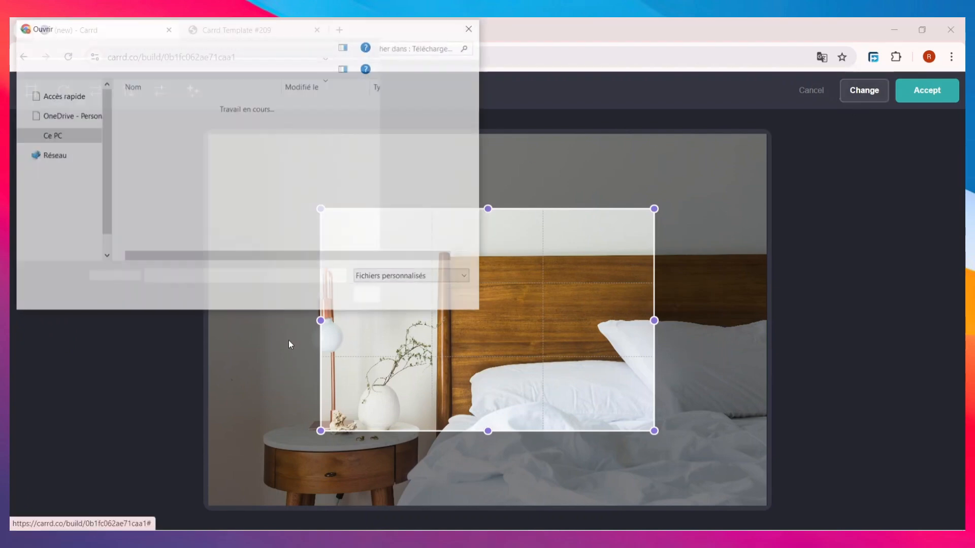
scroll(227, 226, down, 5)
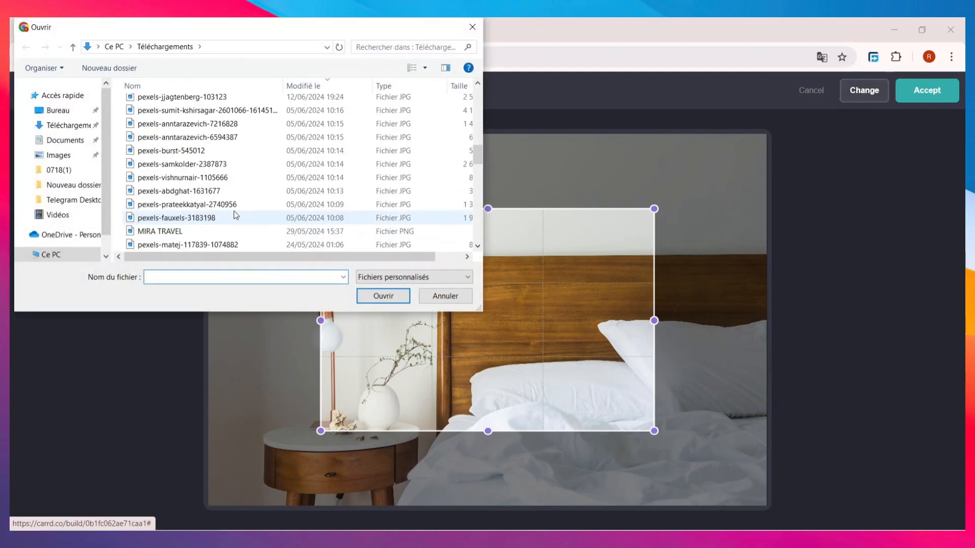
click(205, 203)
click(383, 296)
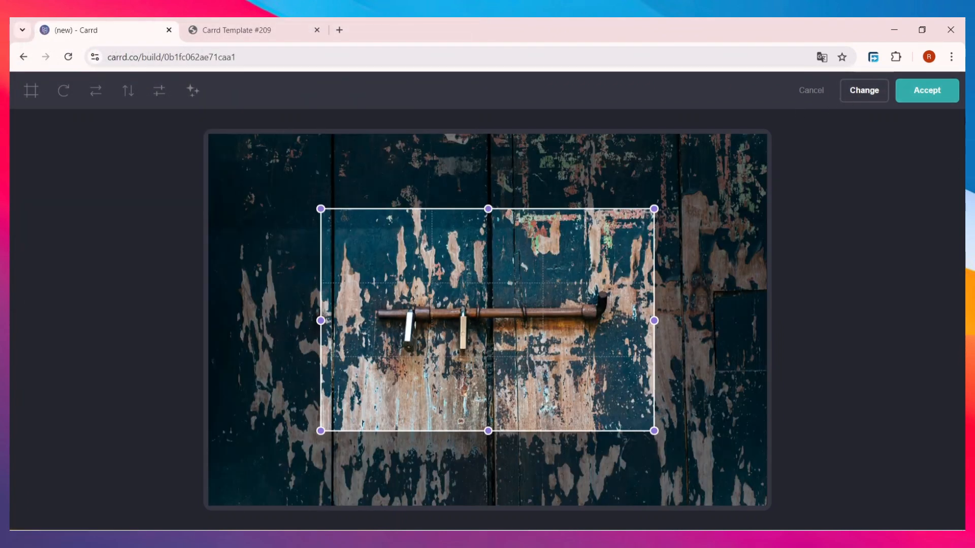
drag(656, 213, 757, 146)
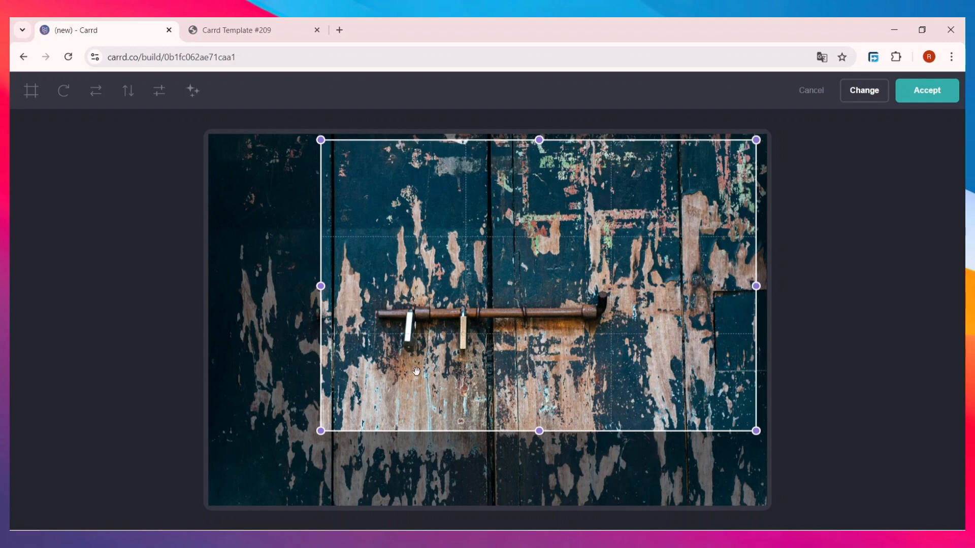
drag(322, 432, 214, 503)
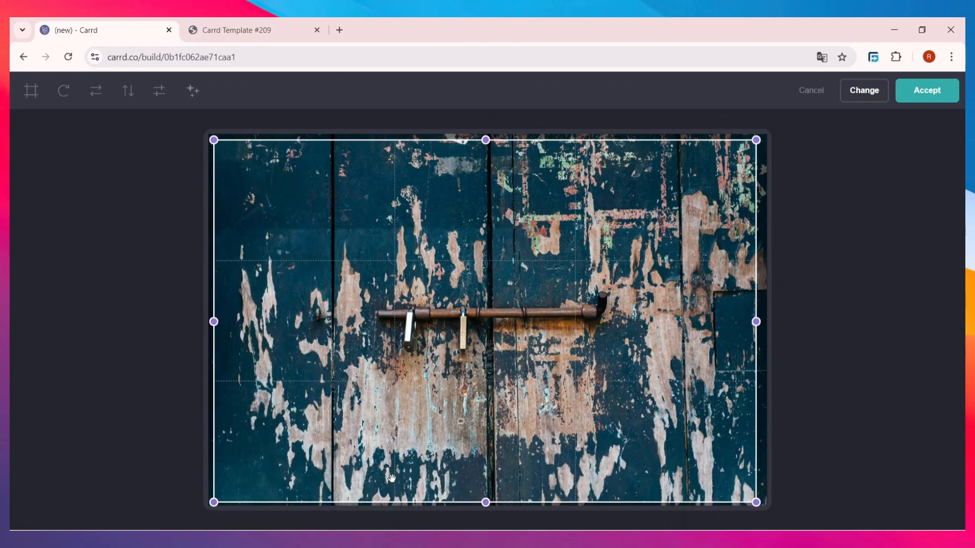
click(928, 92)
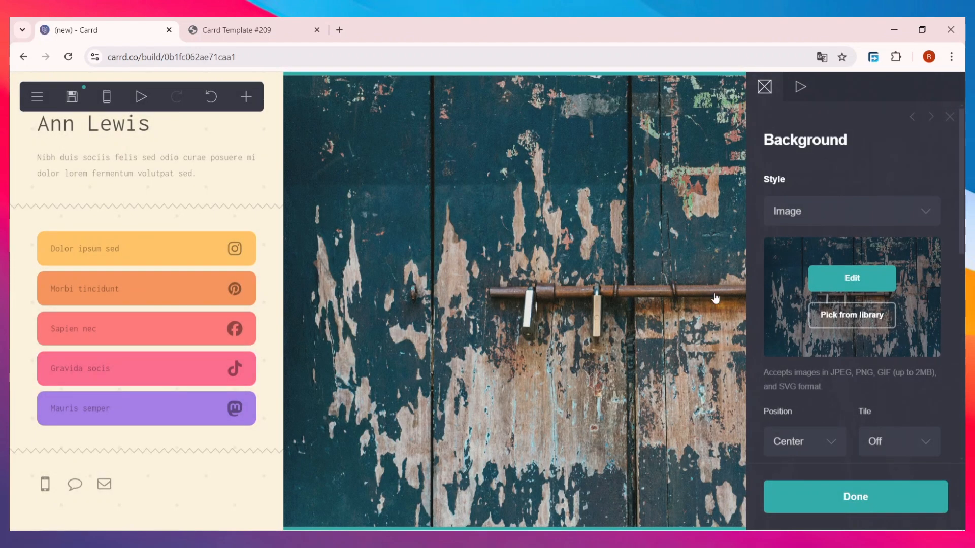
Step: Keep the door background at Position Center with Tile Off, then close the Background settings
scroll(797, 258, down, 3)
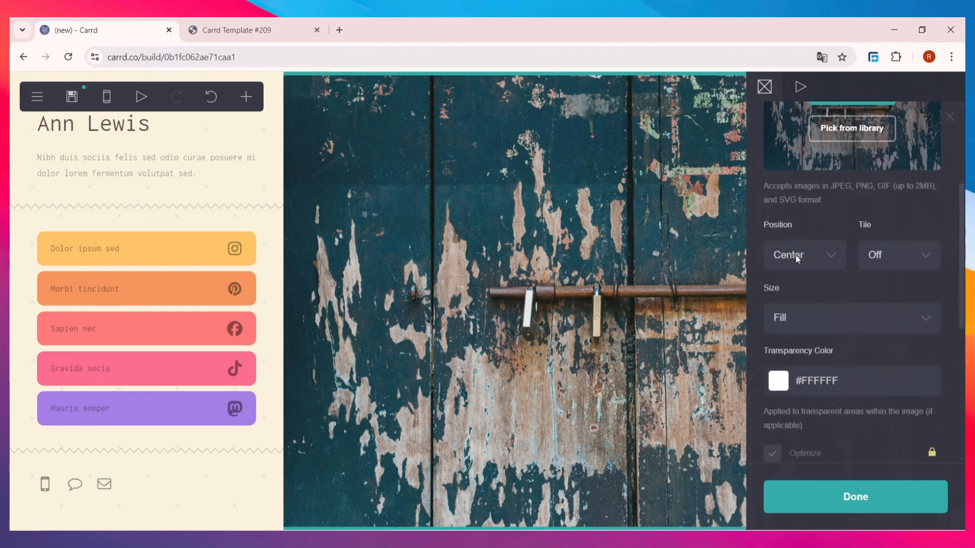
click(830, 257)
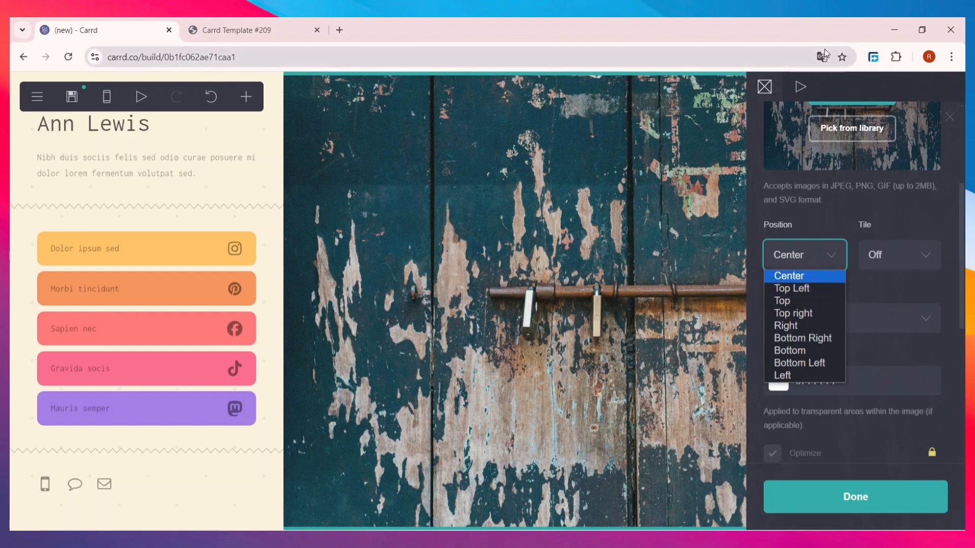
click(900, 257)
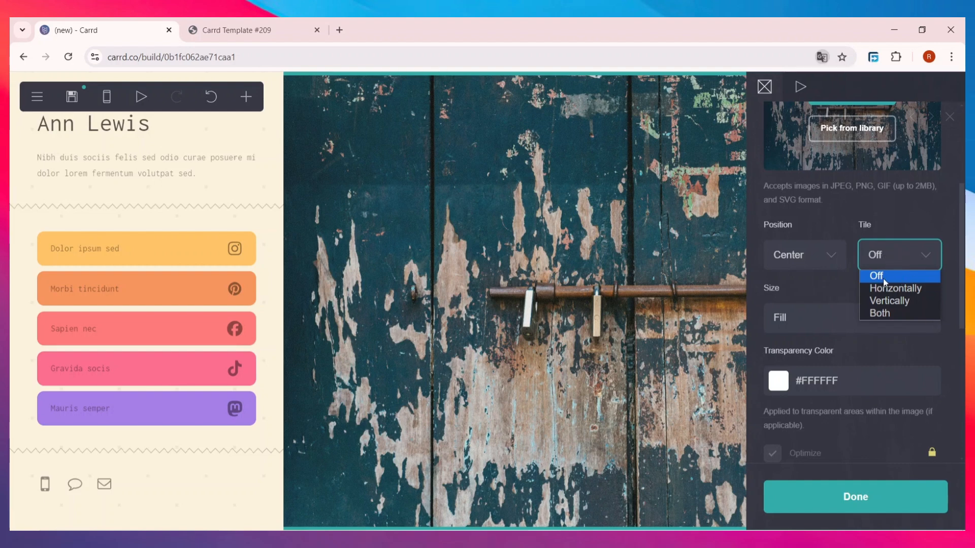
click(898, 289)
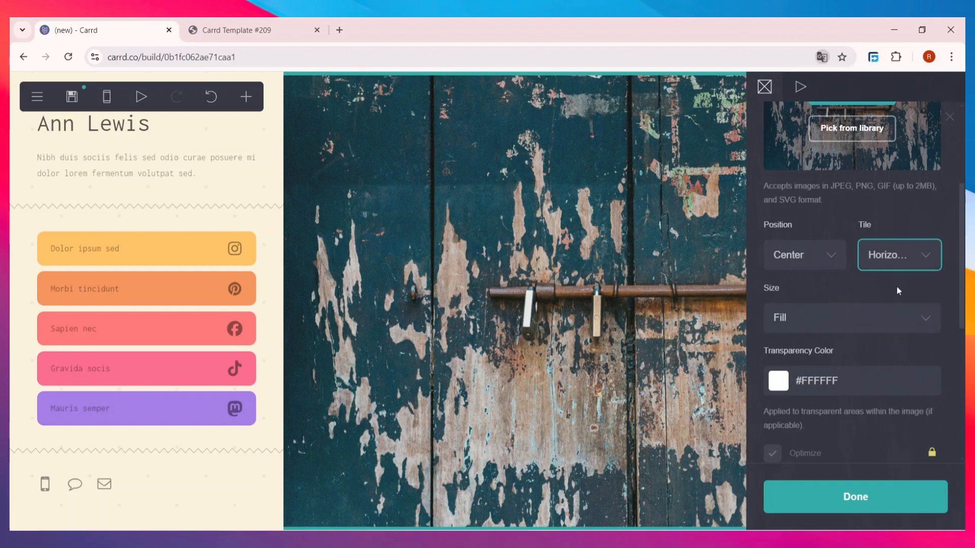
click(897, 252)
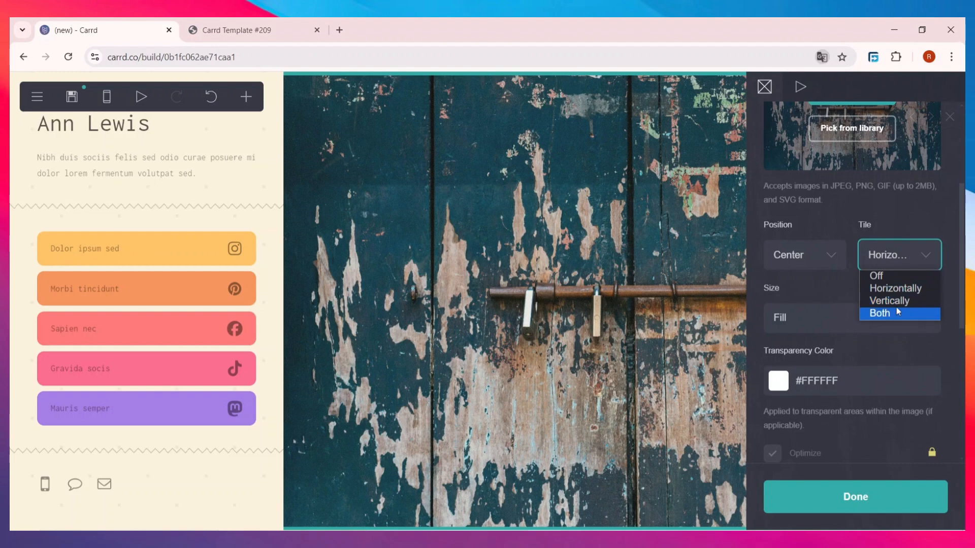
click(898, 277)
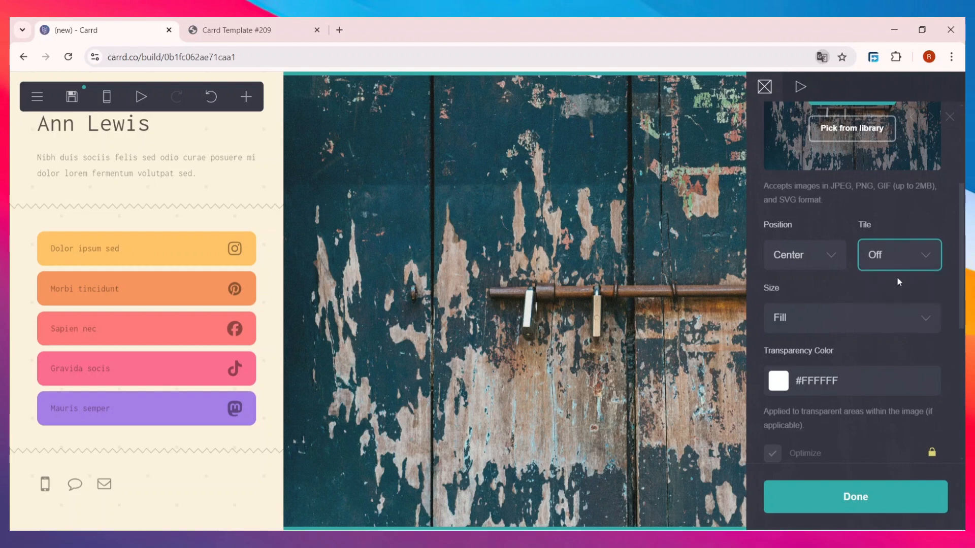
click(847, 307)
scroll(853, 406, down, 6)
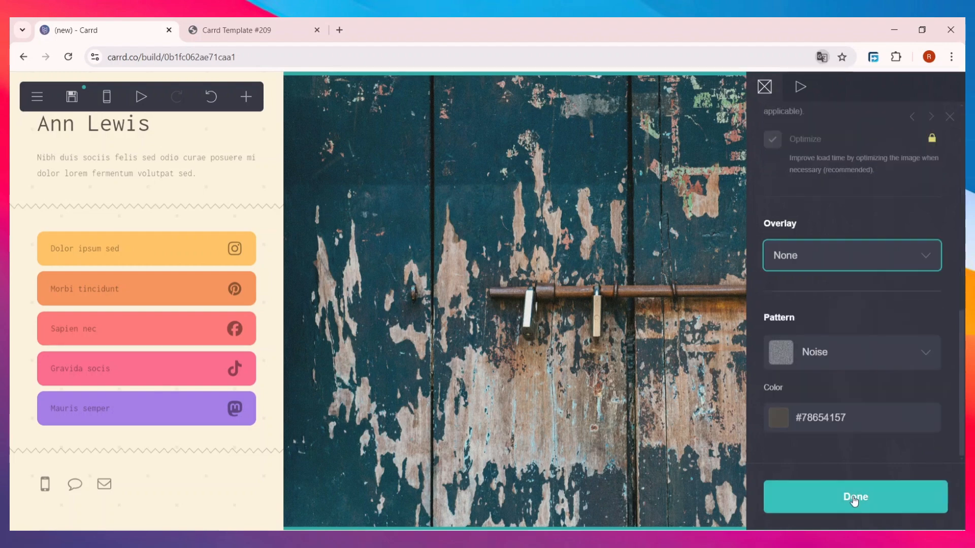
click(854, 499)
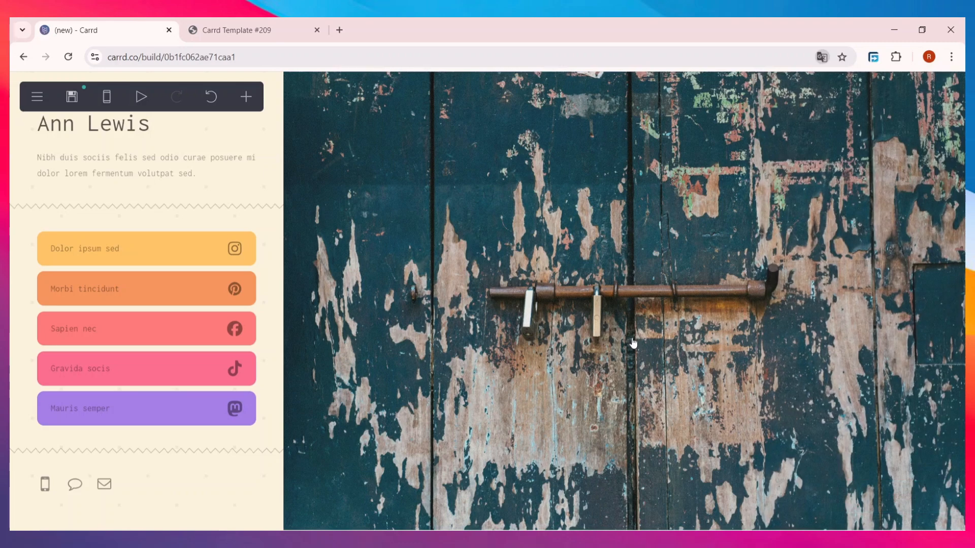
Step: Change the page heading text to RND-PAGES
click(147, 133)
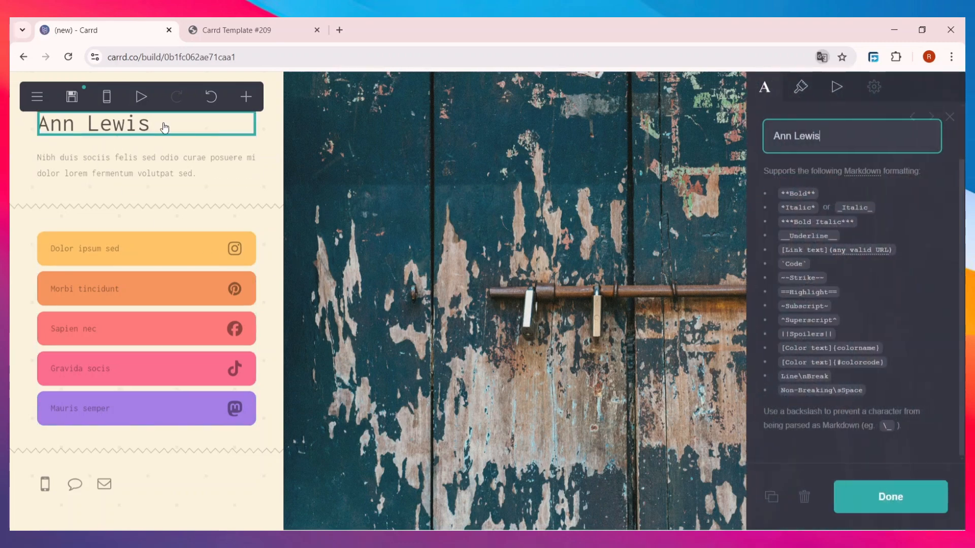
key(Escape)
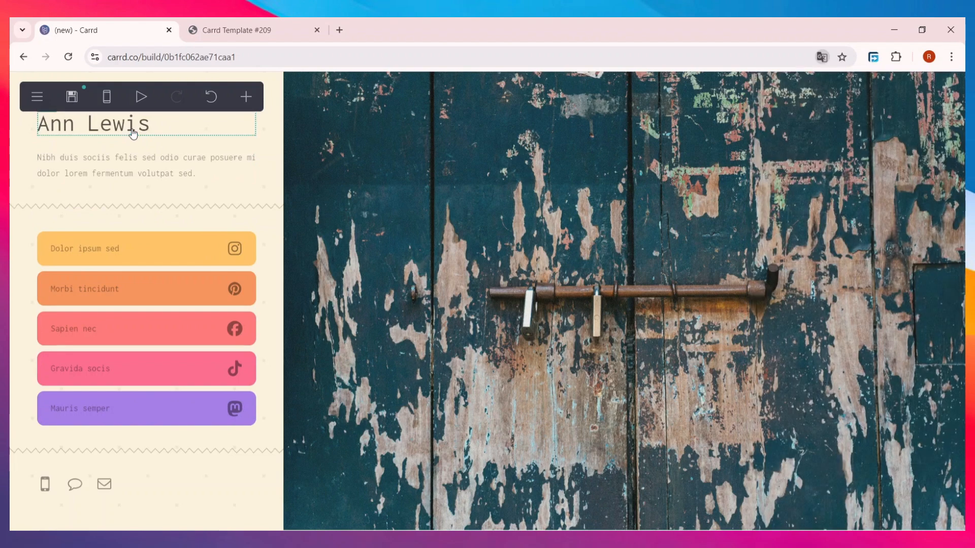
click(182, 124)
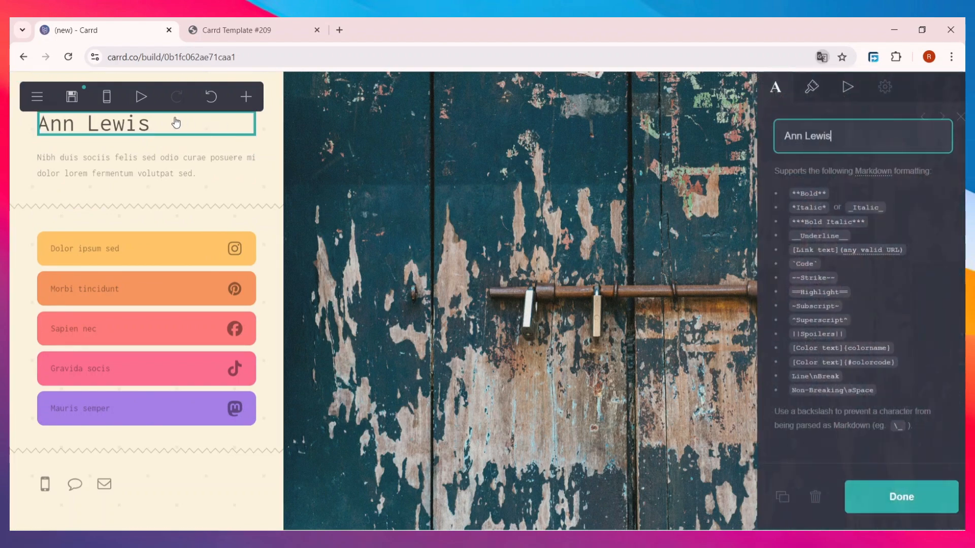
triple_click(855, 134)
text(rnd)
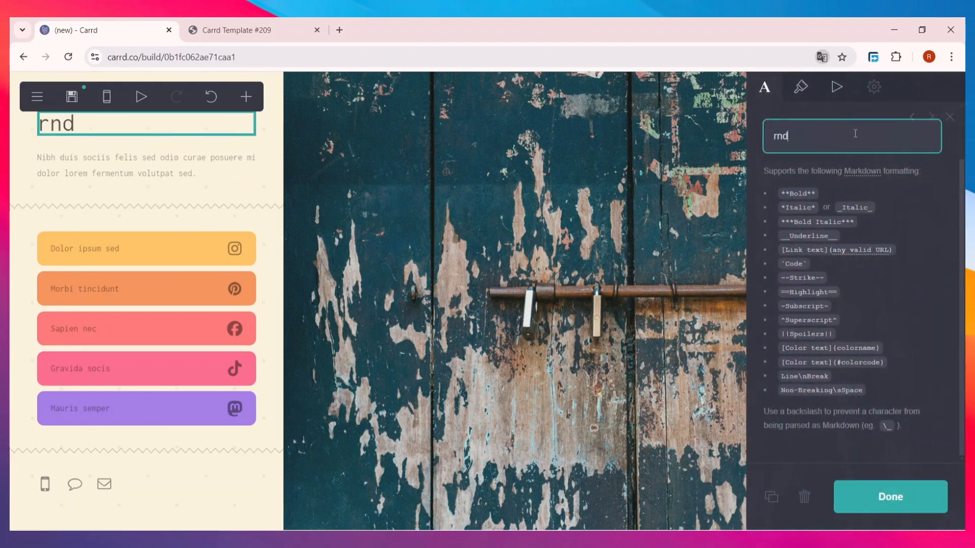
text(RND)
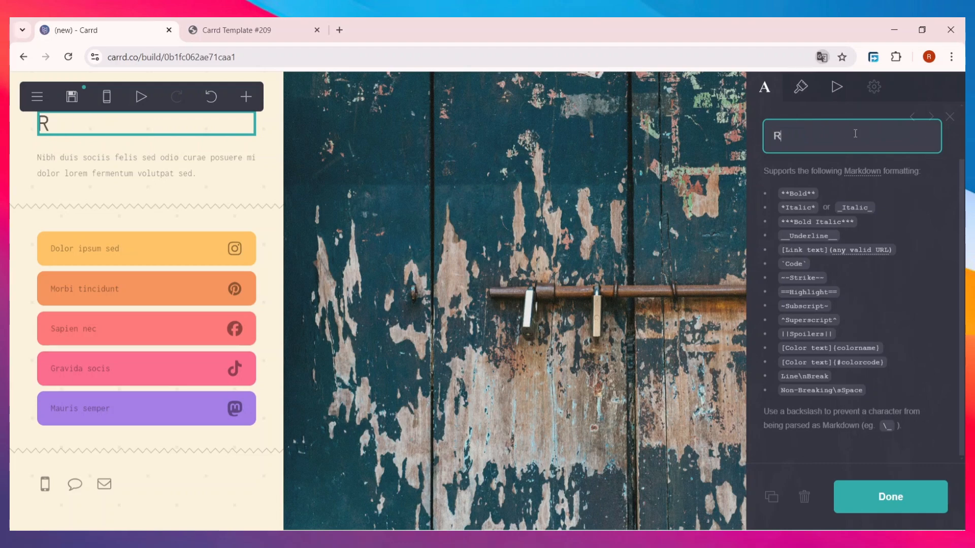
text(PAGES)
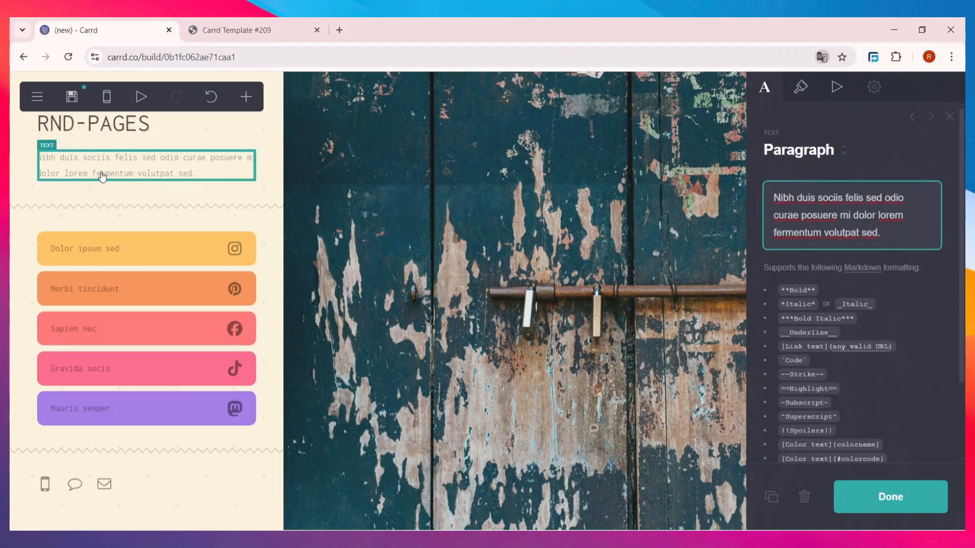
Step: Replace the placeholder intro paragraph with the pasted French novel-structuring text
click(138, 168)
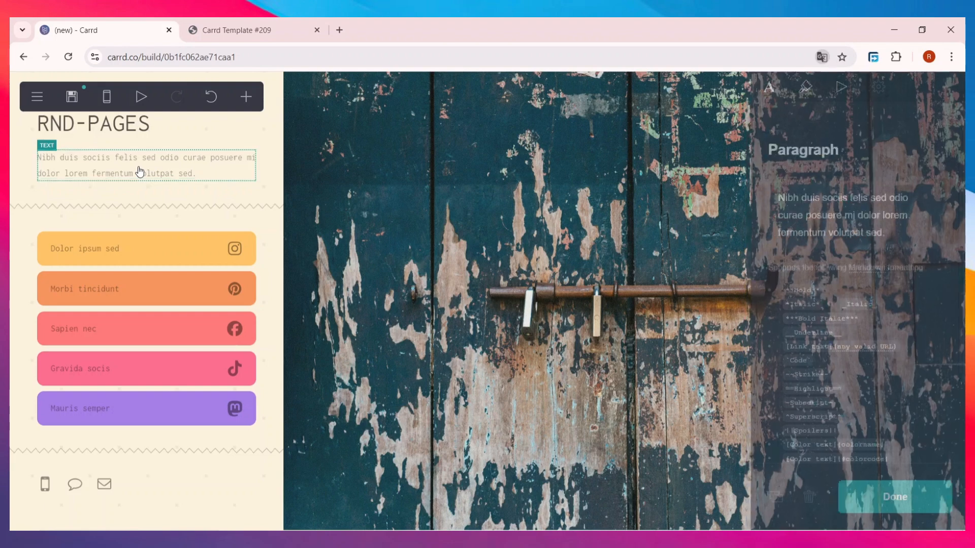
click(138, 163)
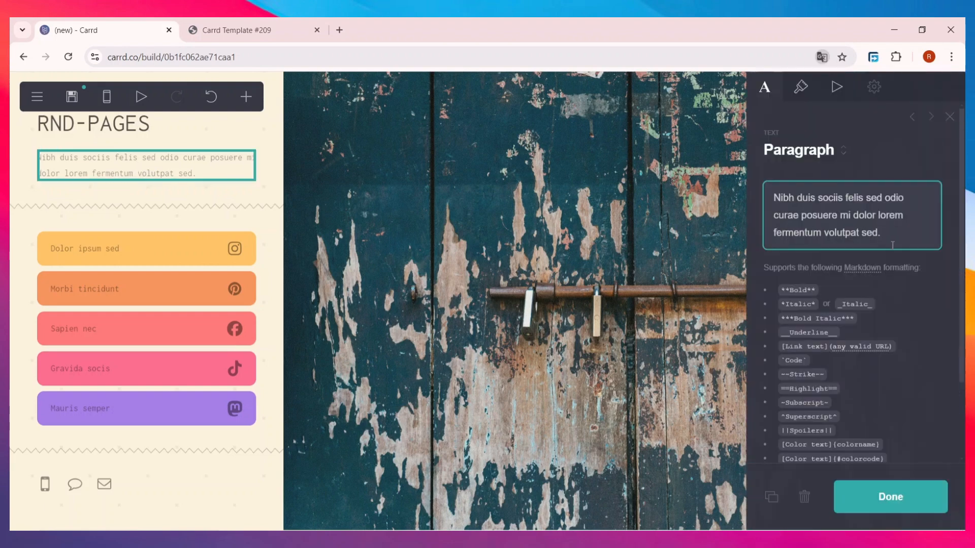
drag(893, 245, 774, 194)
key(BackSpace)
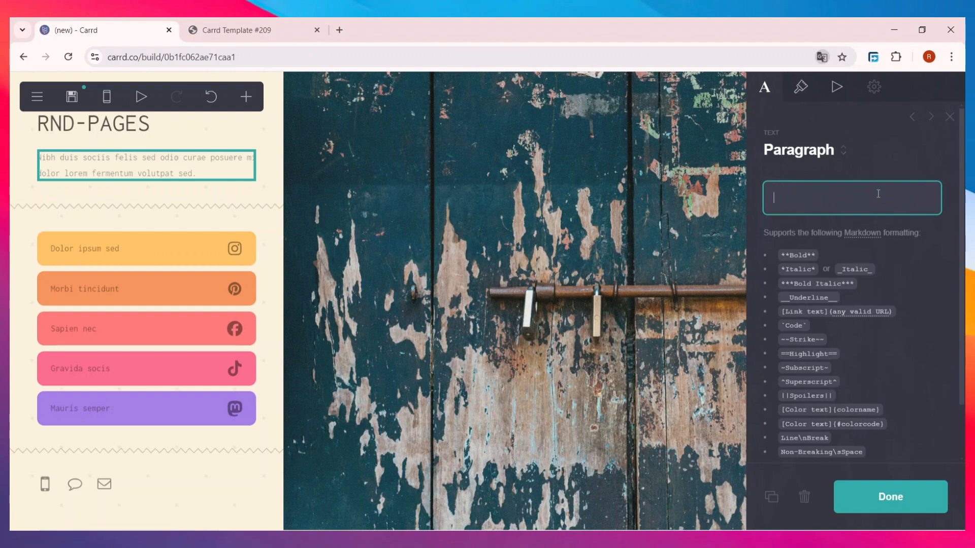
text(Vous avez une idée de roman, mais ne savez pas comment la développer ? Cet article vous aidera à la structurer grâce à 7 étapes clefs proposées par l'auteur ...)
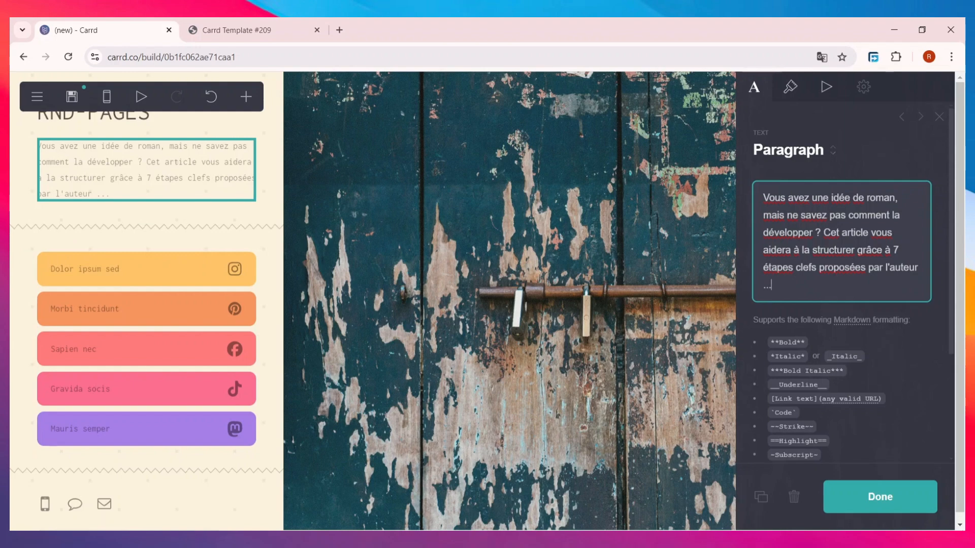
scroll(840, 374, down, 5)
click(872, 495)
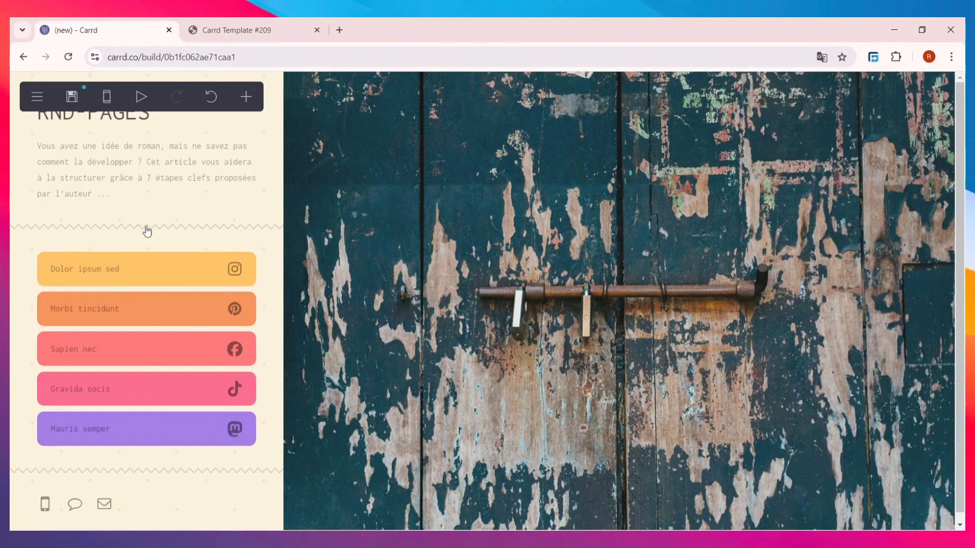
Step: Set the first link button's label to the account handle, keeping the Instagram icon
click(166, 275)
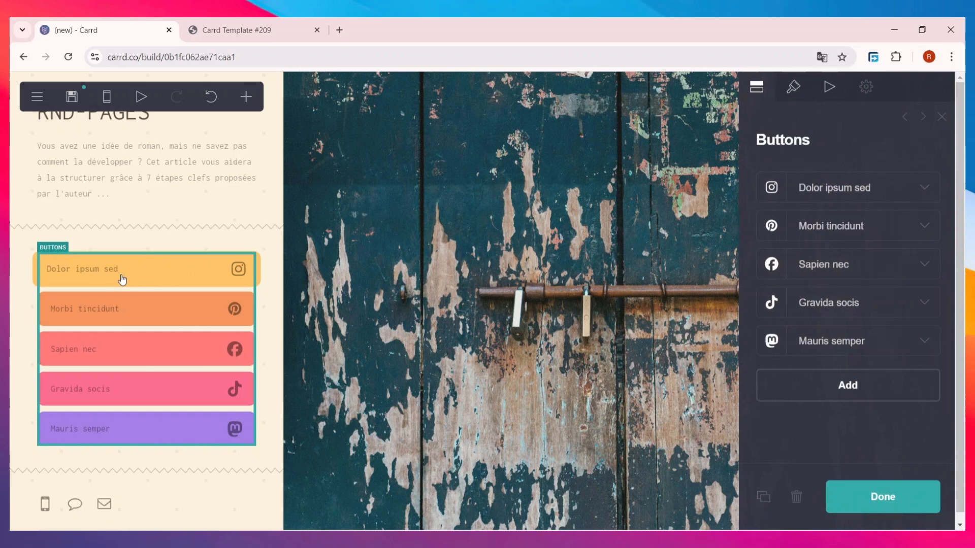
click(886, 198)
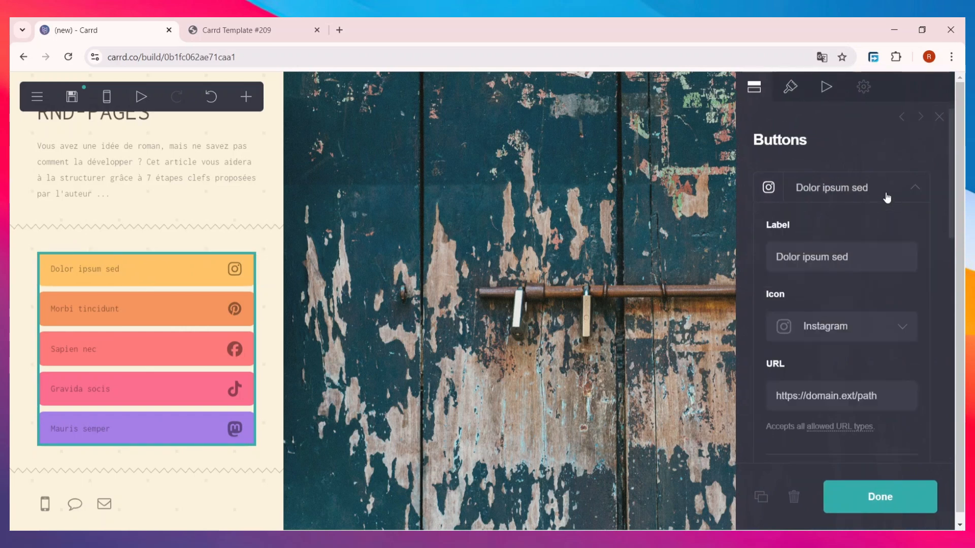
triple_click(858, 260)
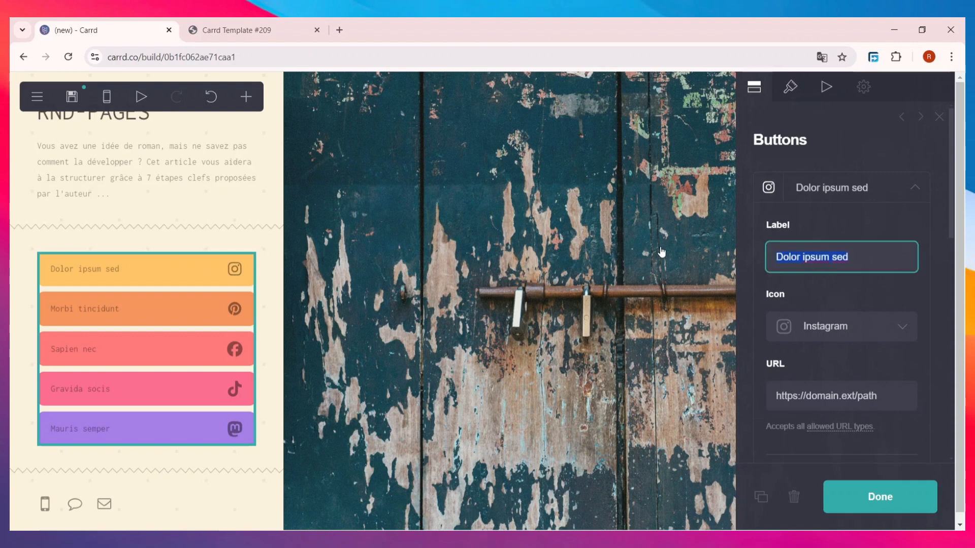
text(RND)
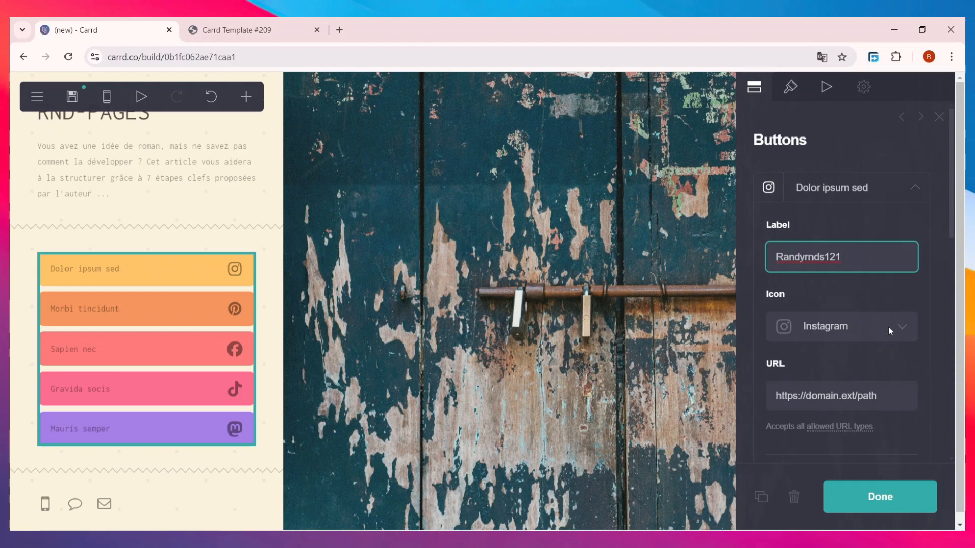
click(889, 330)
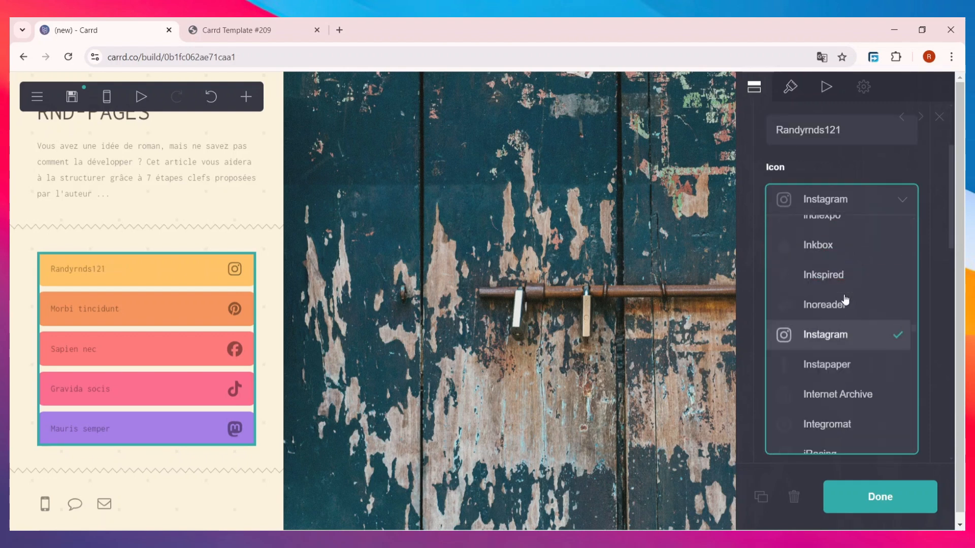
scroll(855, 355, up, 8)
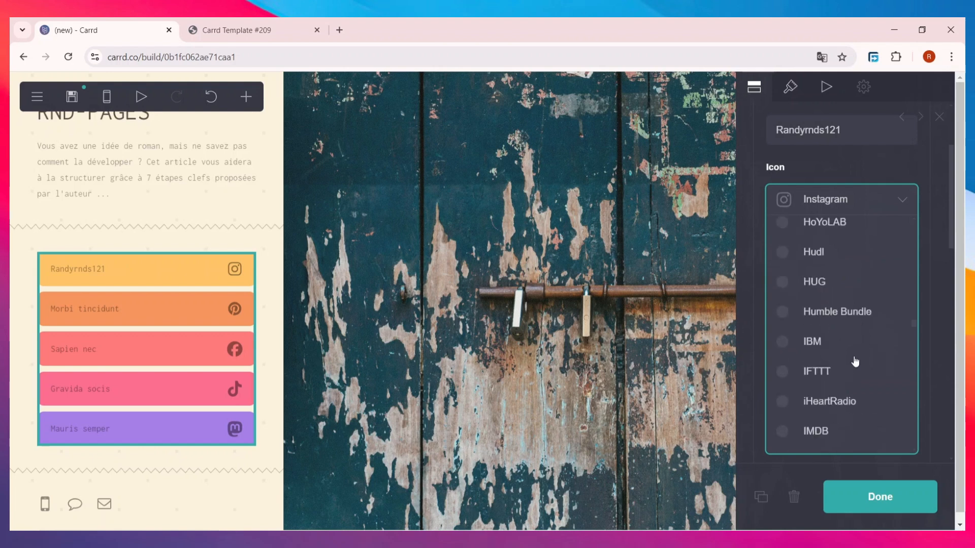
scroll(846, 364, down, 3)
scroll(847, 359, up, 3)
scroll(847, 360, down, 5)
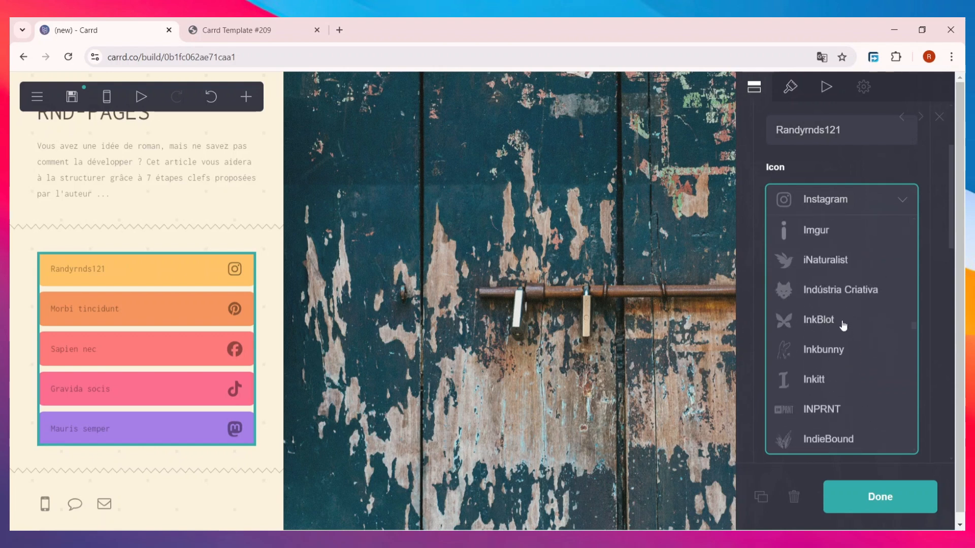
click(897, 195)
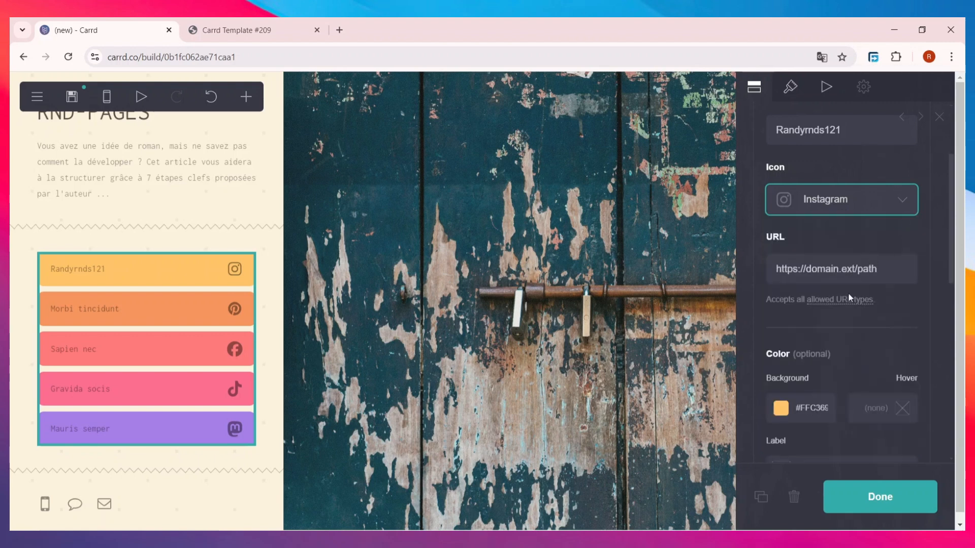
Step: Change the first button's link URL to insta.com
double_click(850, 270)
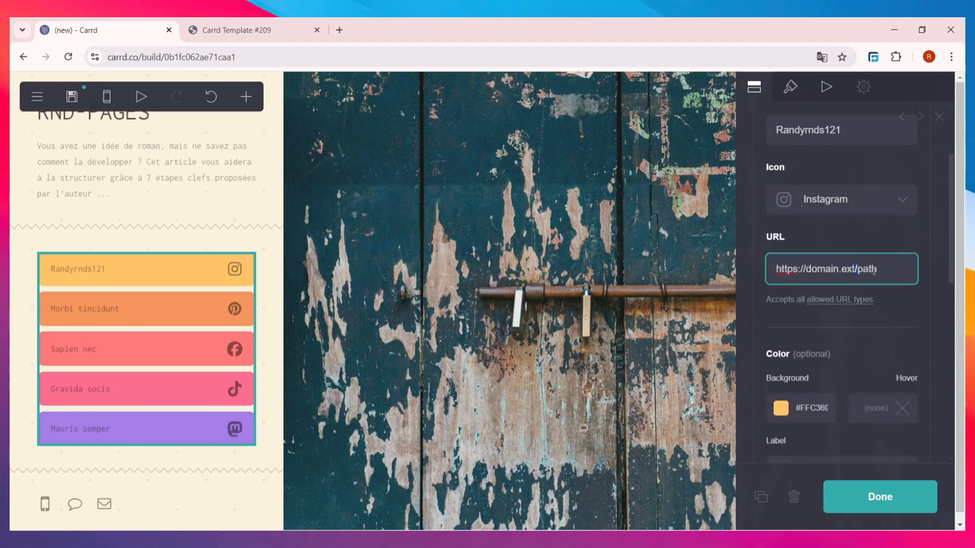
drag(876, 271, 714, 259)
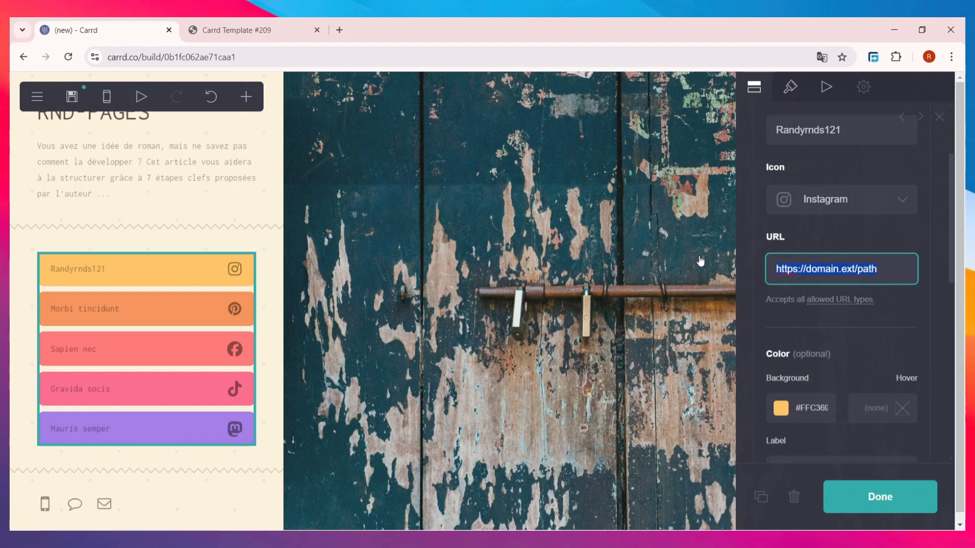
text(insta.com)
scroll(855, 352, down, 1)
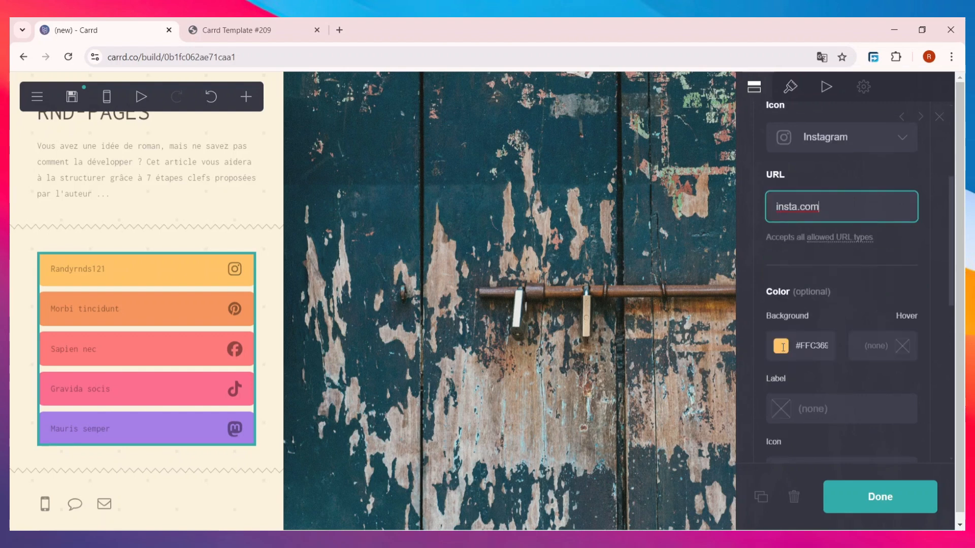
Step: Make the first button's background pink #F274B1 in the colour picker
click(783, 347)
text(#C98FCF)
scroll(813, 386, down, 2)
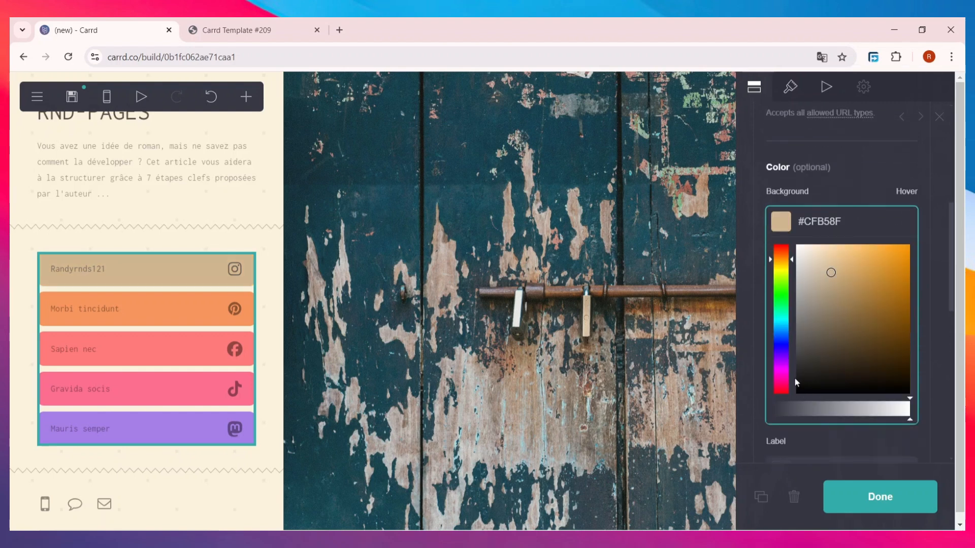
drag(834, 270, 837, 254)
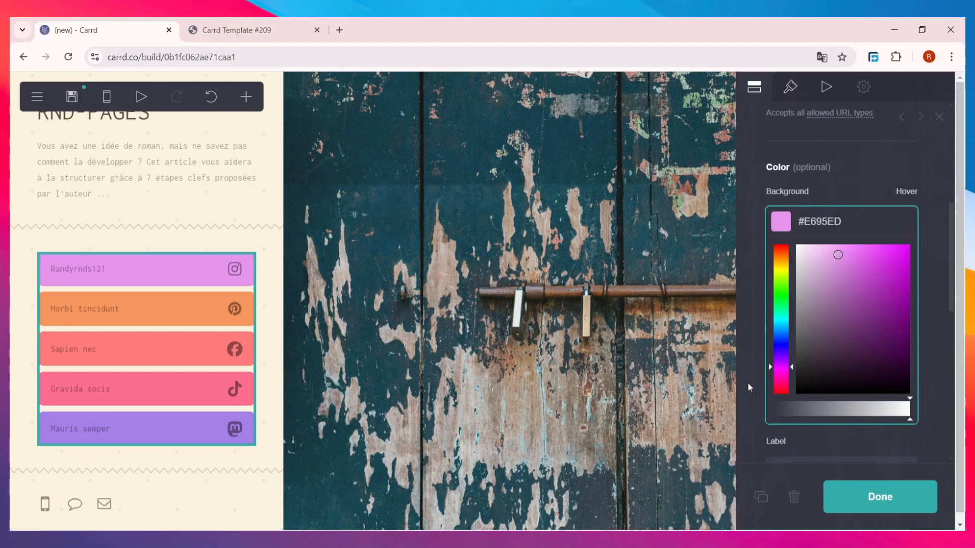
click(781, 382)
drag(856, 294, 855, 252)
Step: Turn the second link button's background bright red #E80000
click(206, 305)
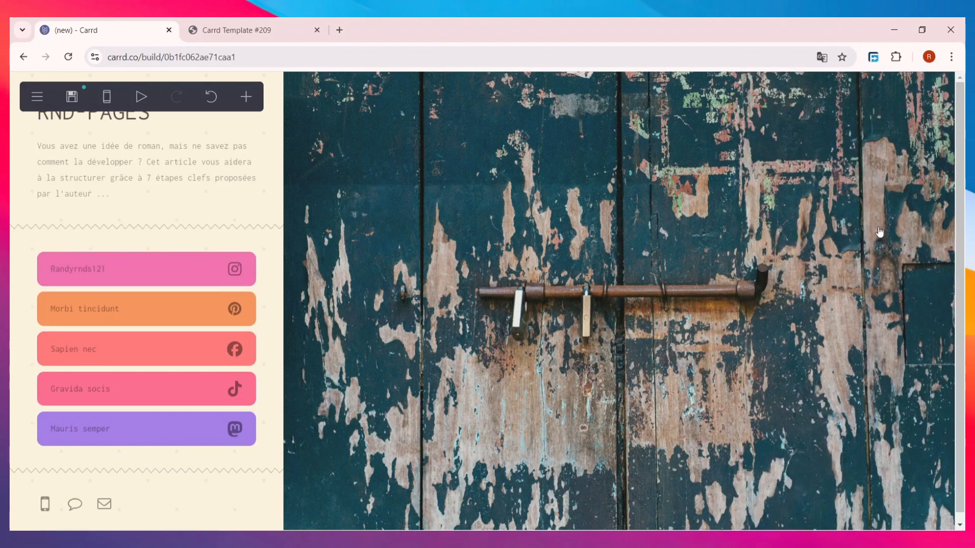
click(122, 309)
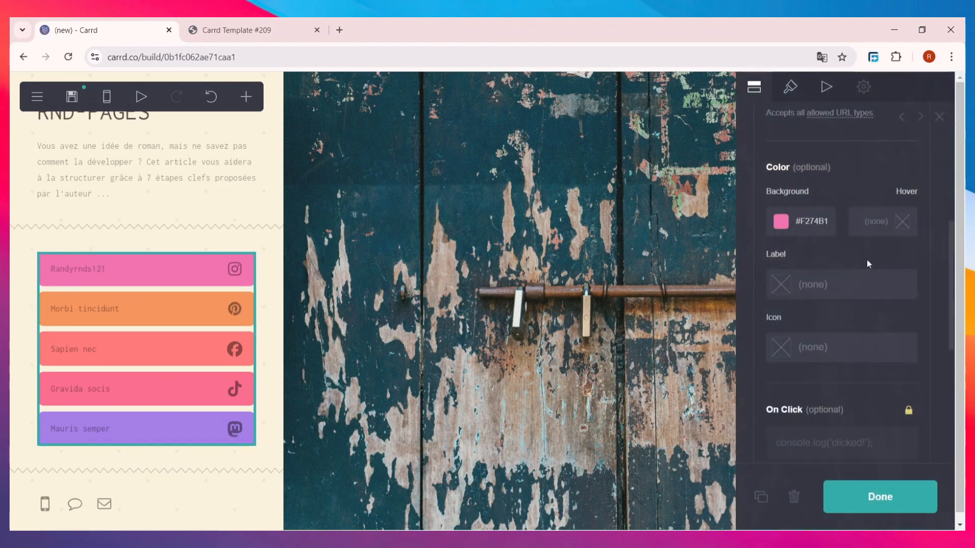
scroll(868, 267, up, 4)
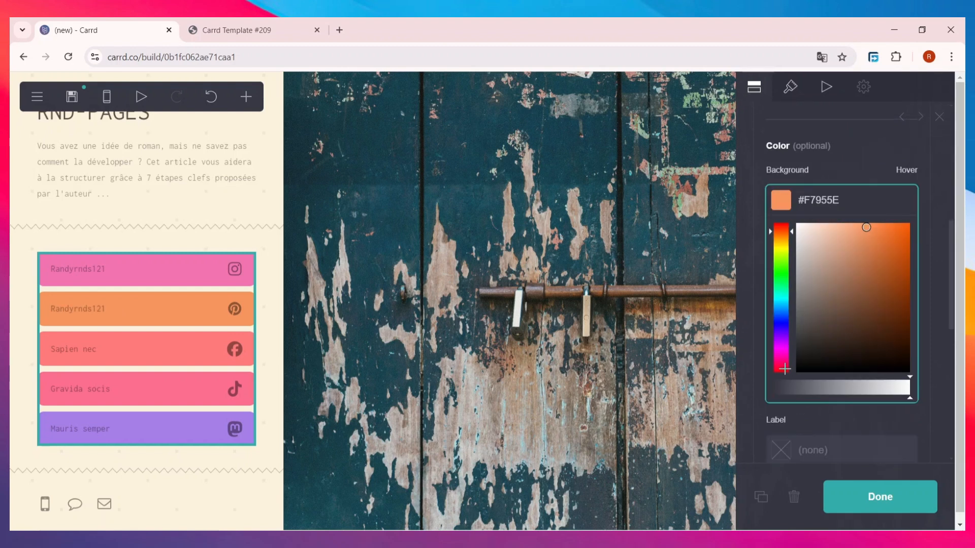
click(784, 369)
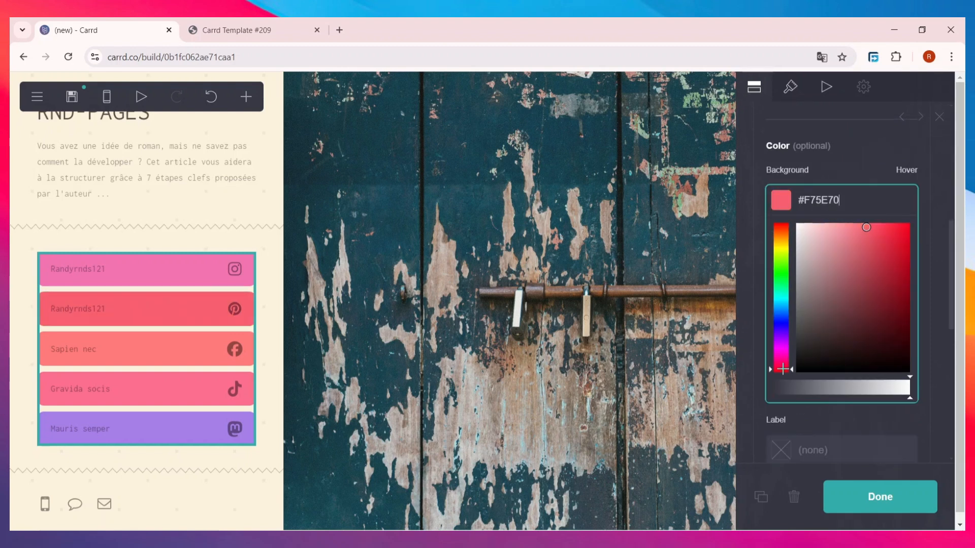
drag(782, 372, 783, 376)
drag(899, 301, 913, 237)
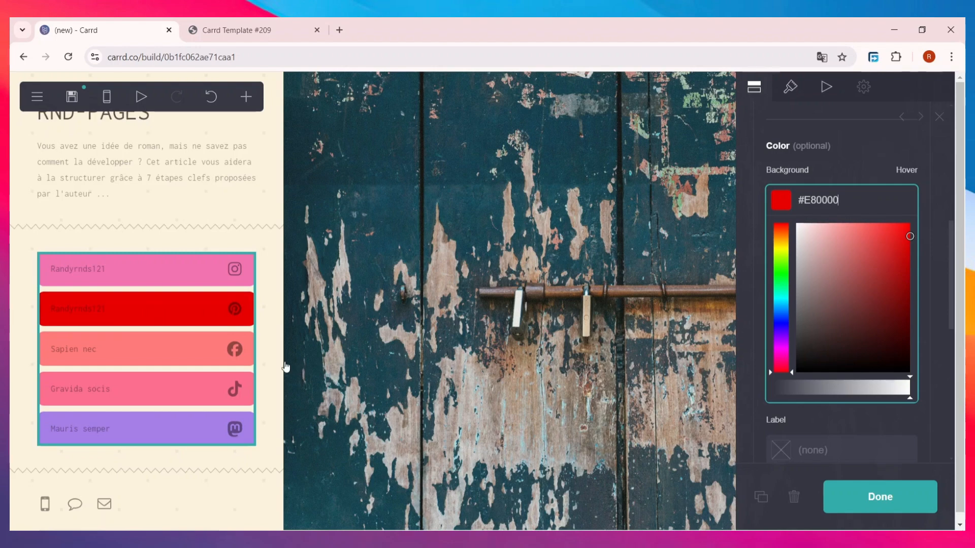
click(881, 497)
Step: Give the Facebook link button a blue #0A7BFF background
click(154, 366)
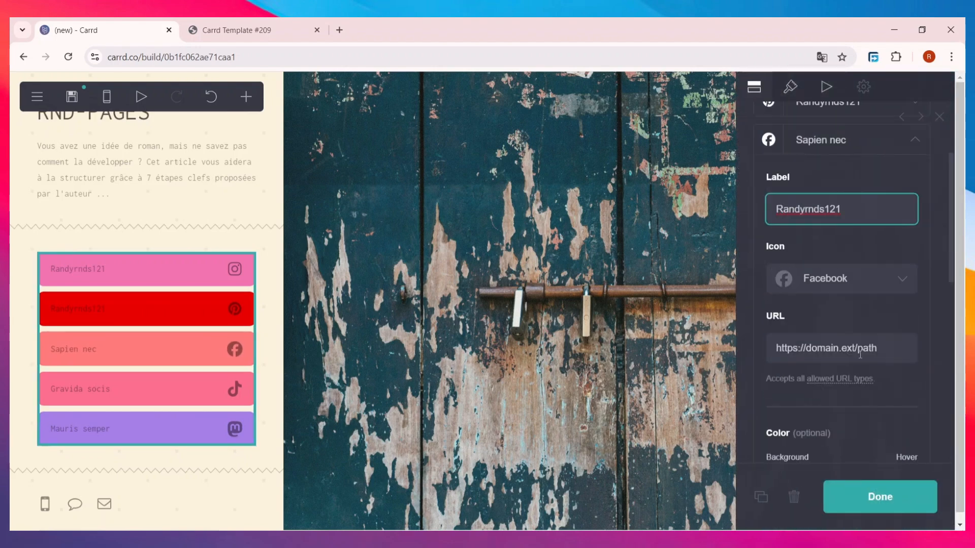
click(858, 350)
scroll(857, 391, down, 5)
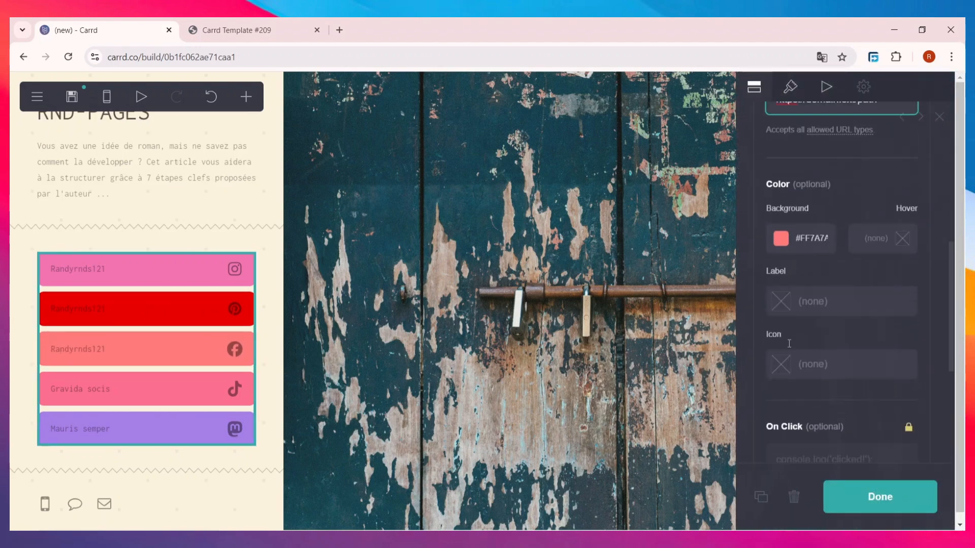
click(780, 238)
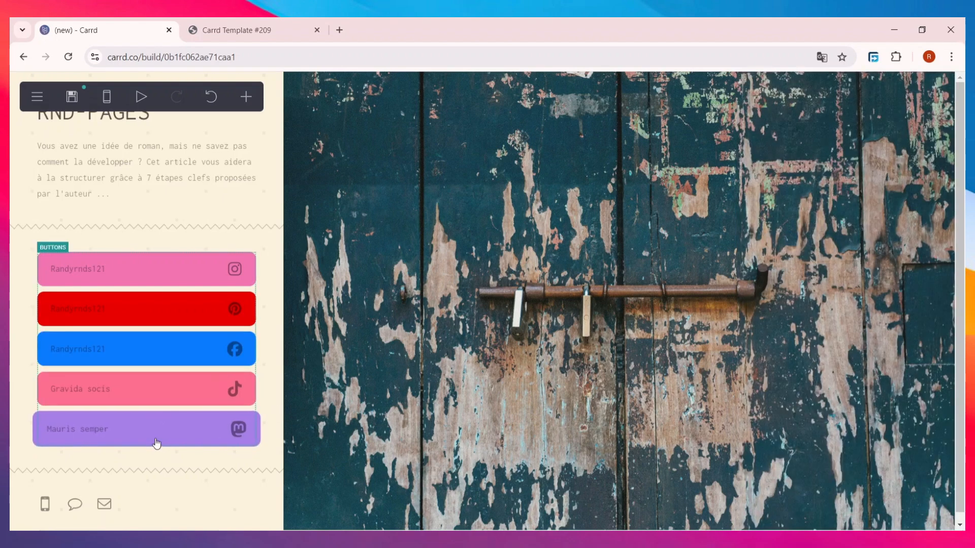
click(155, 441)
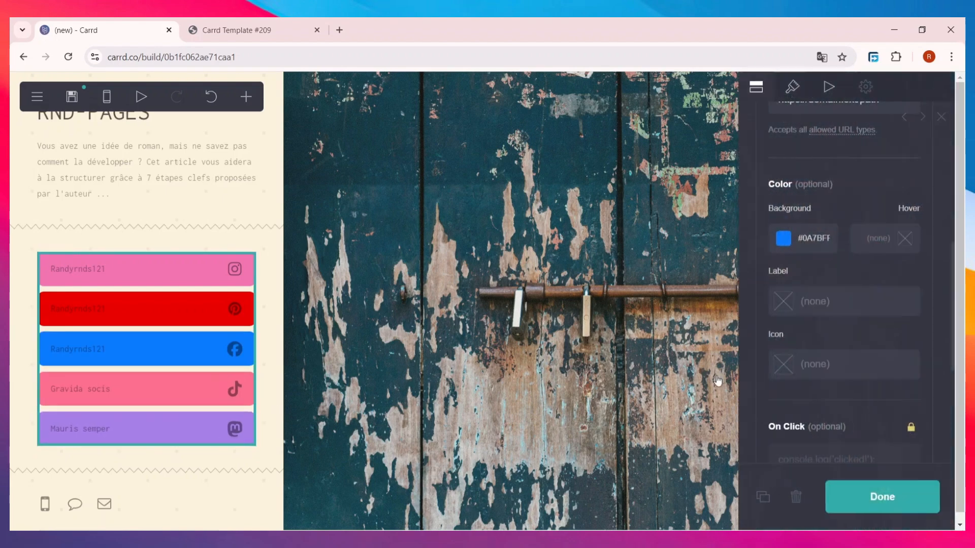
scroll(827, 397, down, 5)
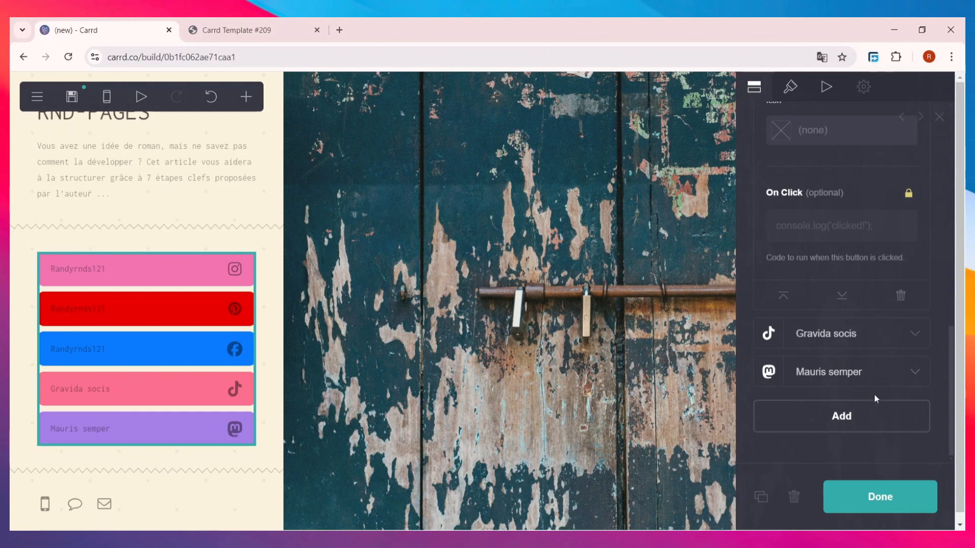
click(887, 371)
scroll(853, 381, down, 10)
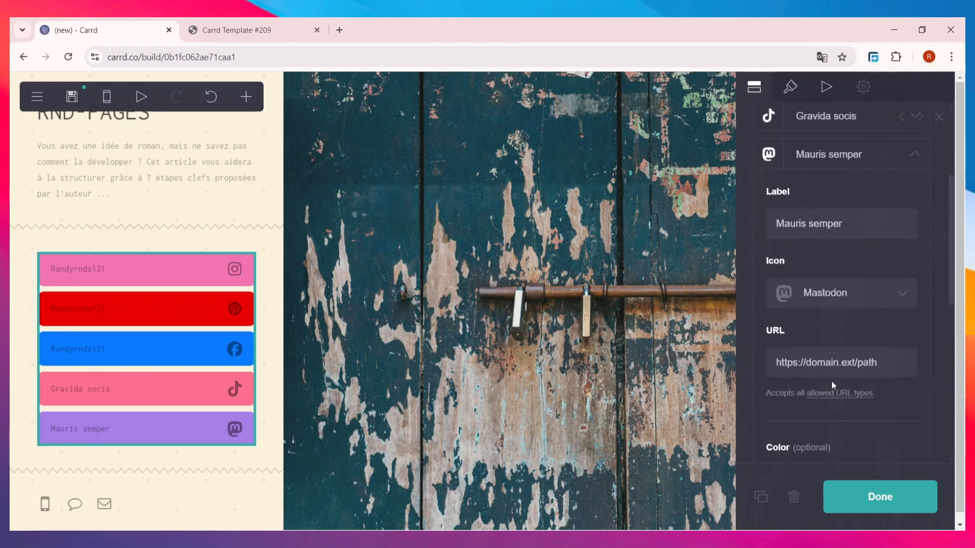
Step: Delete the Mauris semper link button and switch the zigzag divider to the Dashed style
click(900, 375)
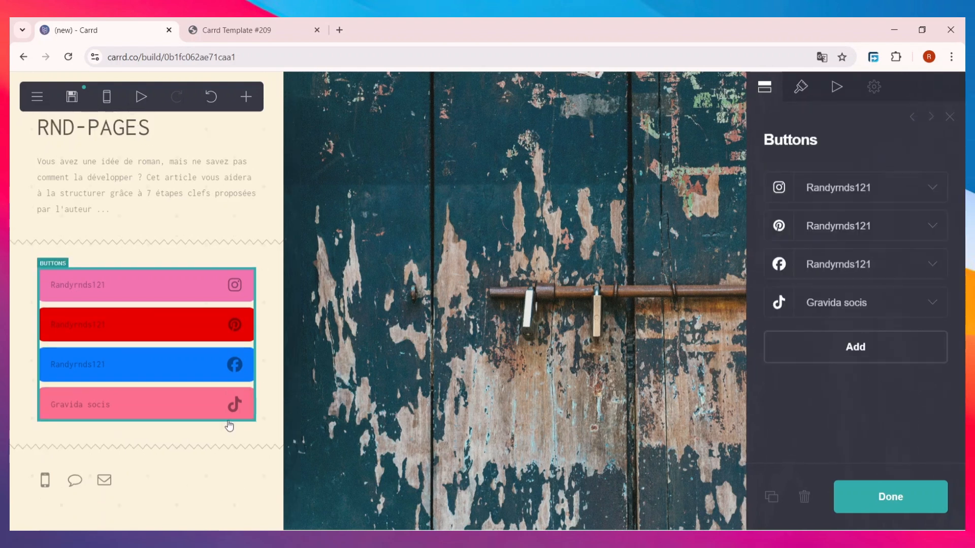
click(165, 452)
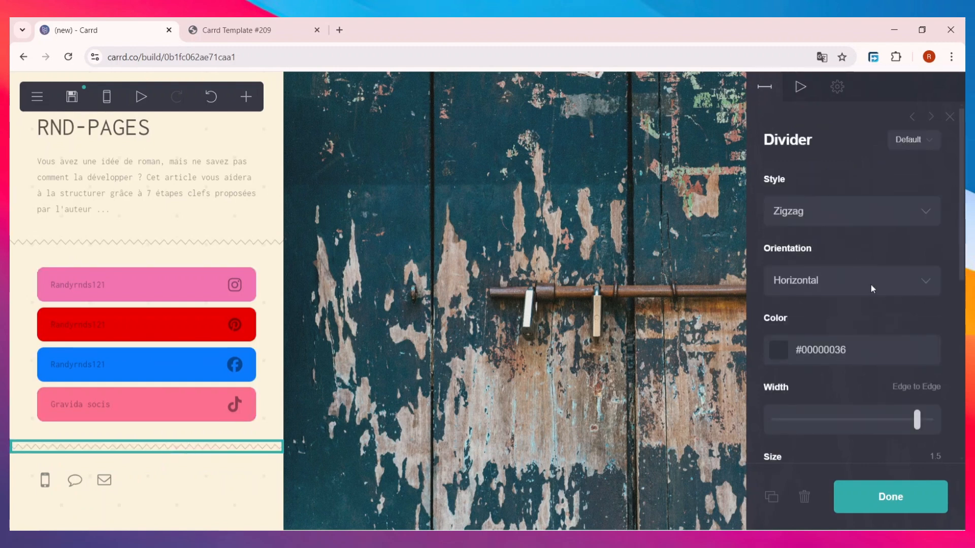
click(852, 214)
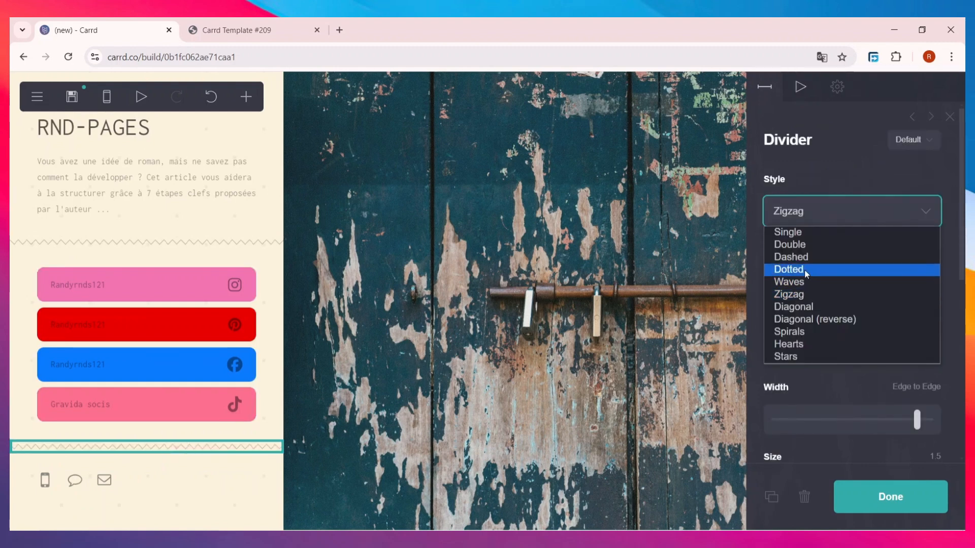
click(805, 282)
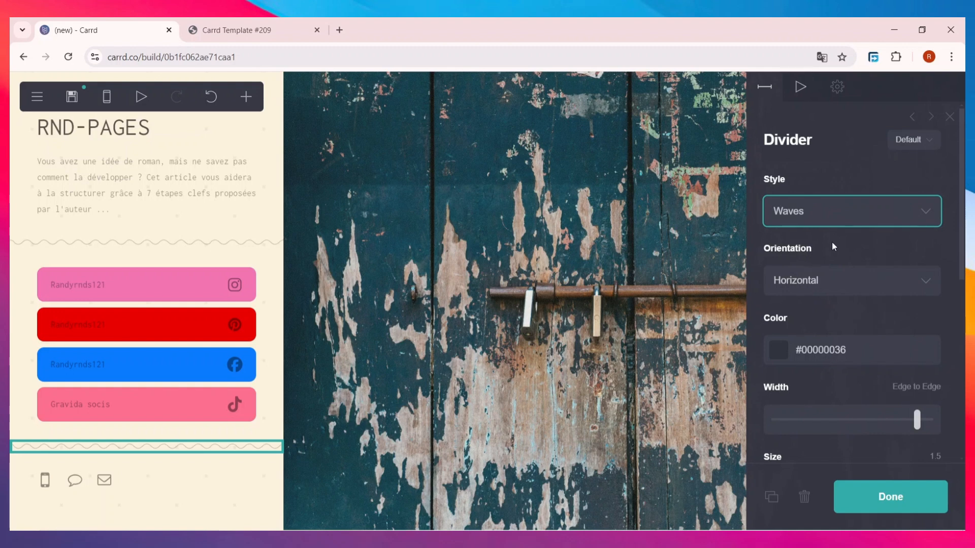
click(849, 217)
click(831, 321)
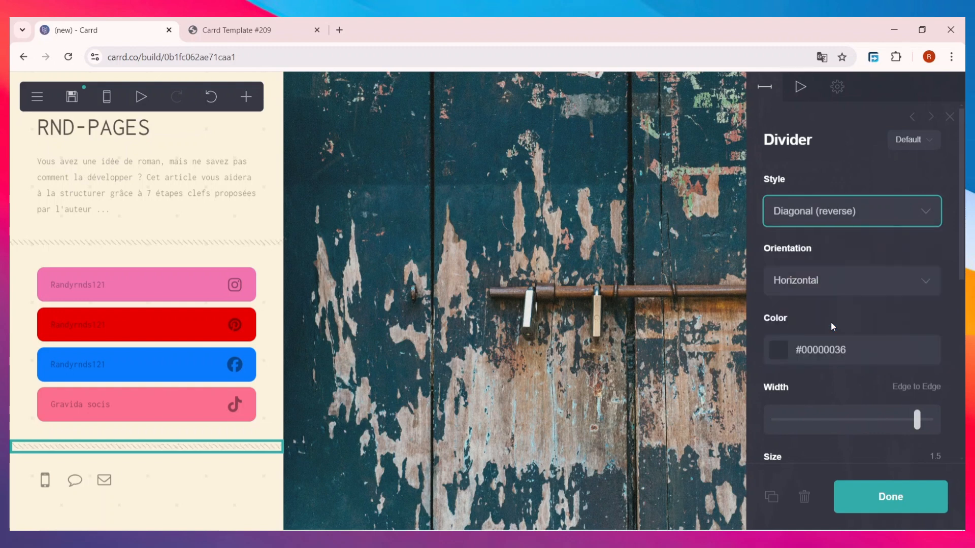
click(883, 219)
click(808, 357)
click(825, 223)
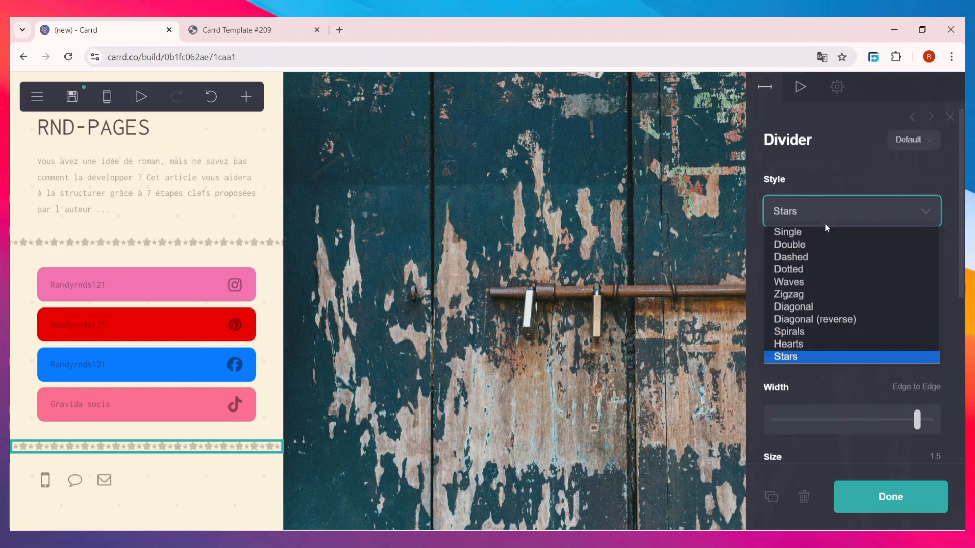
click(816, 261)
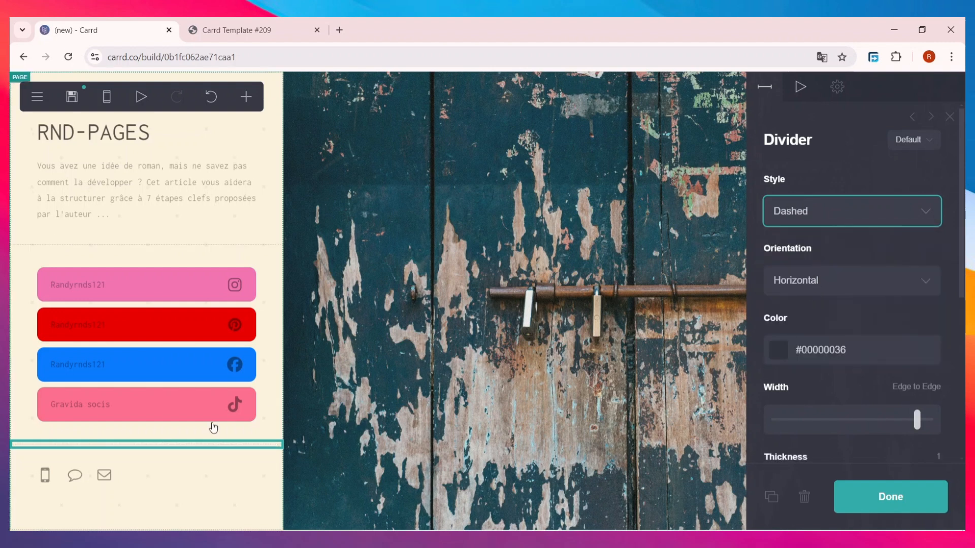
Step: Replace the Mobile contact icon's placeholder URL with a phone number and close the Icons settings
click(60, 477)
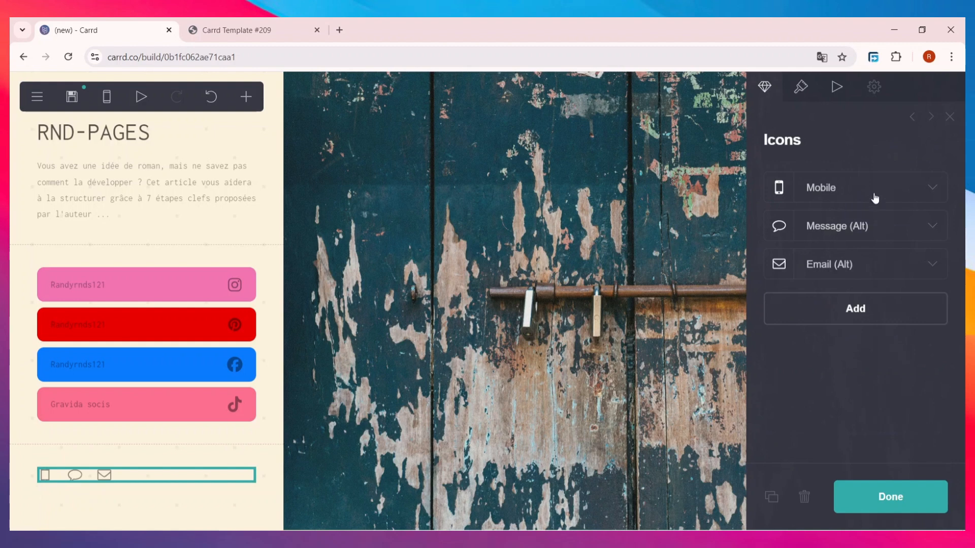
click(875, 198)
click(902, 320)
key(ctrl+a)
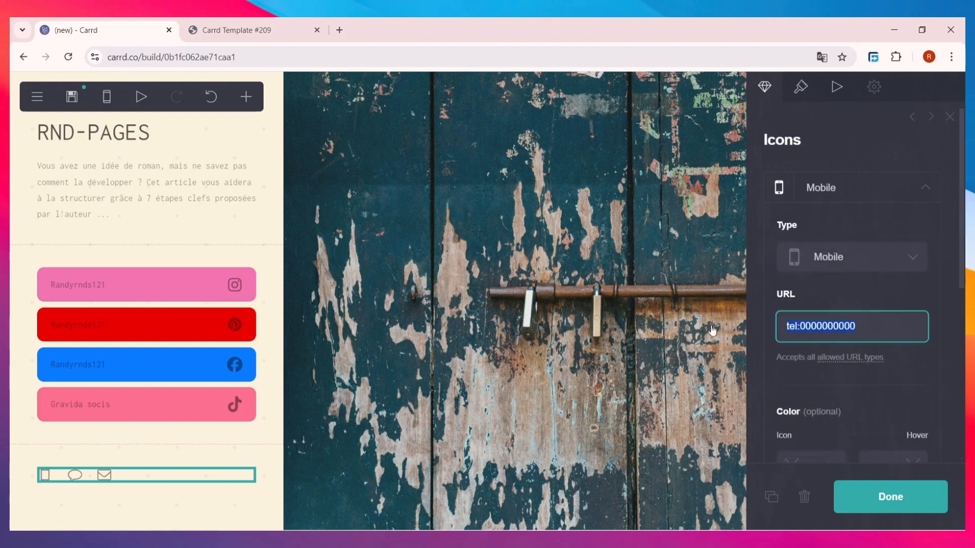
scroll(830, 369, down, 2)
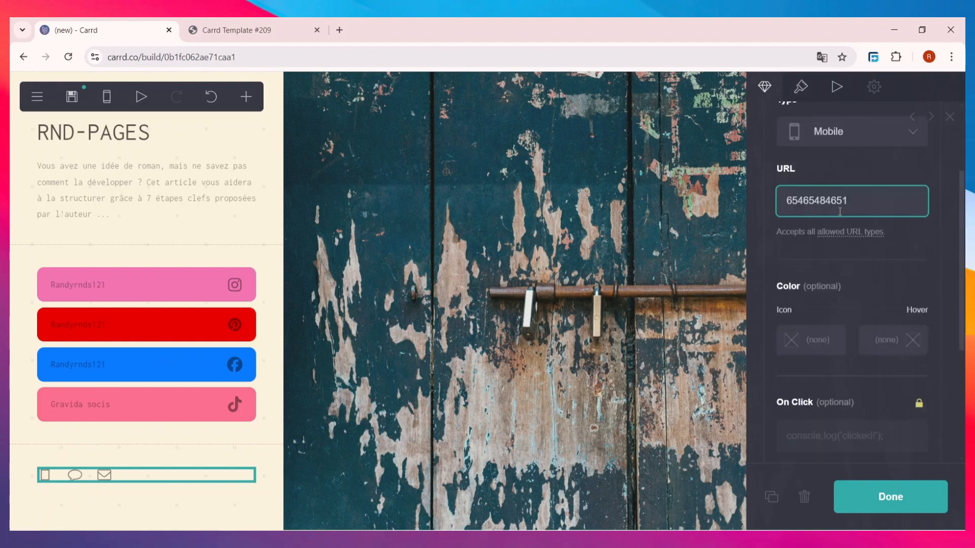
scroll(839, 264, down, 4)
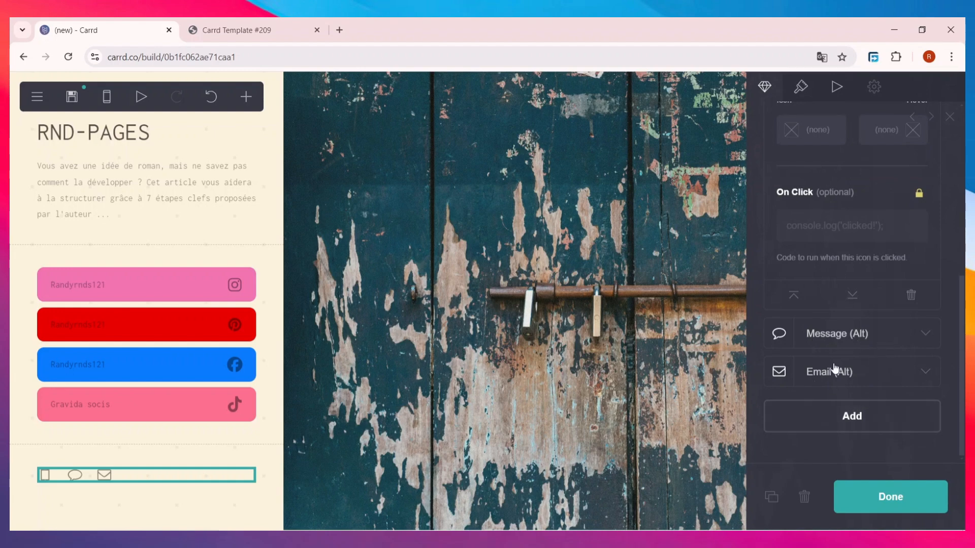
click(880, 506)
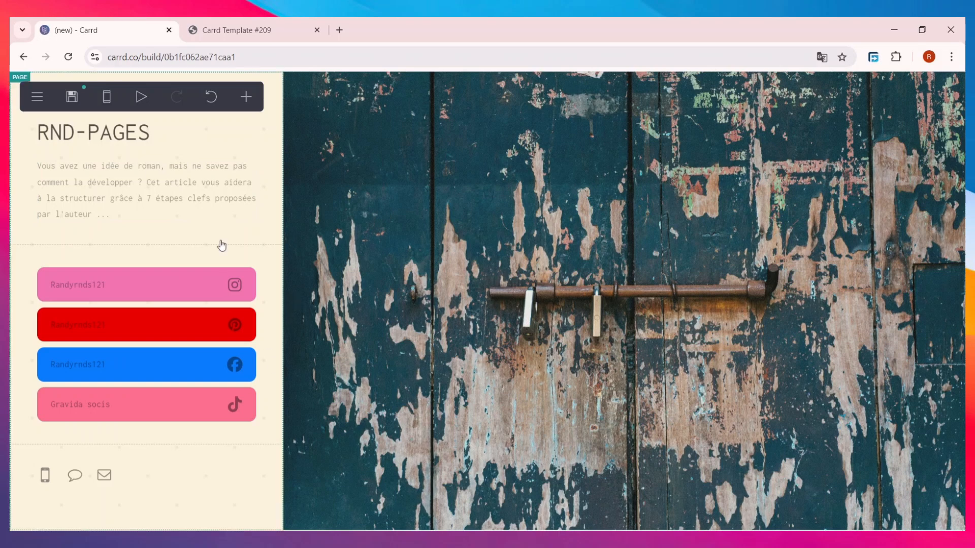
click(107, 98)
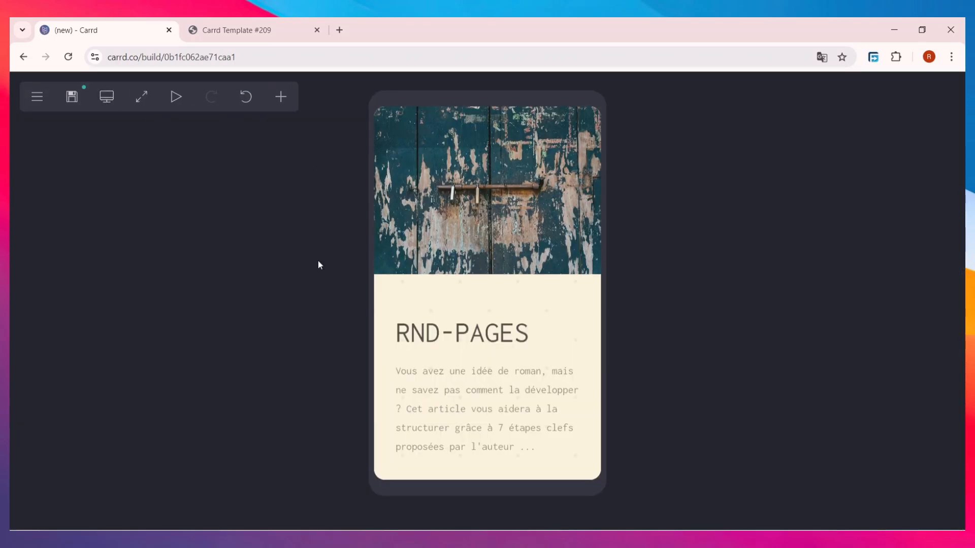
scroll(508, 305, down, 5)
scroll(484, 308, up, 10)
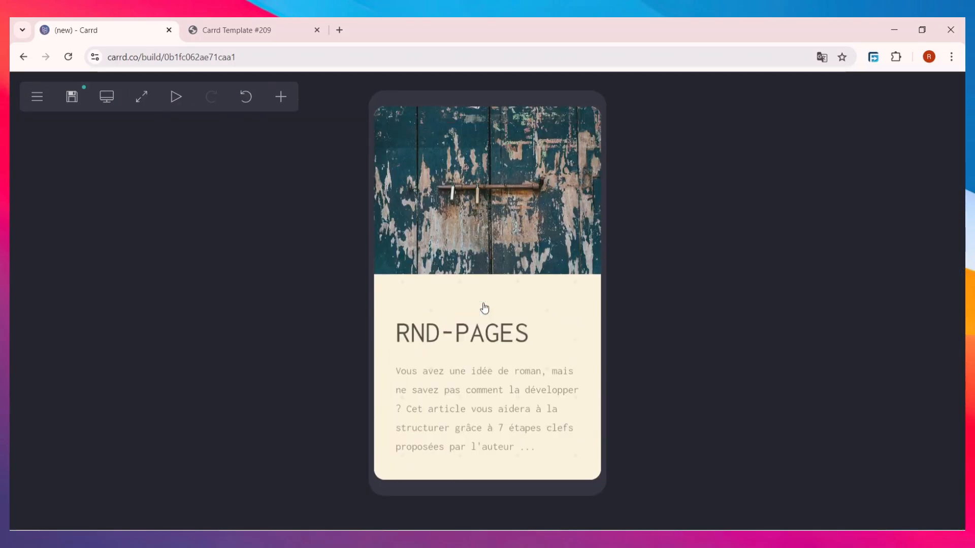
click(107, 97)
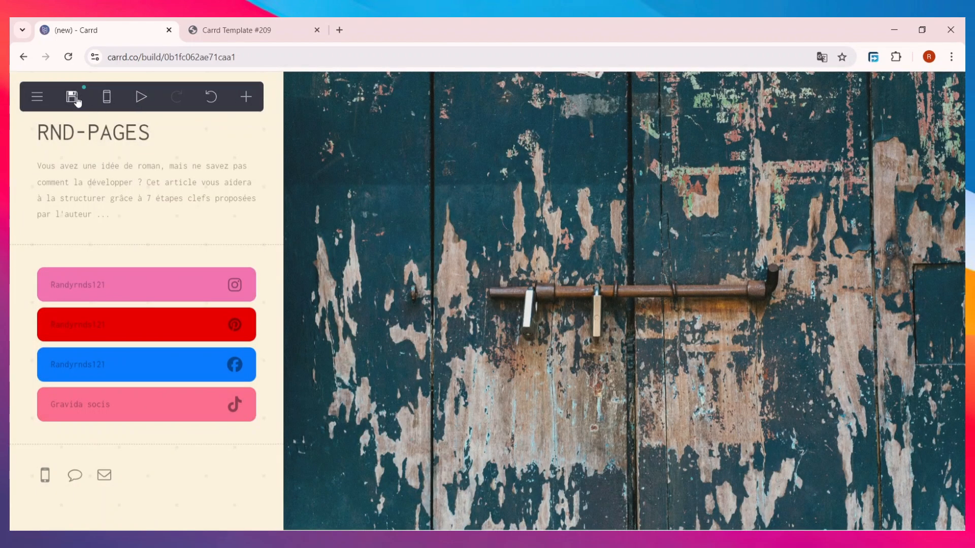
Step: Open the Publish panel from the Save icon and review its account and site-title fields
click(74, 99)
scroll(872, 215, down, 4)
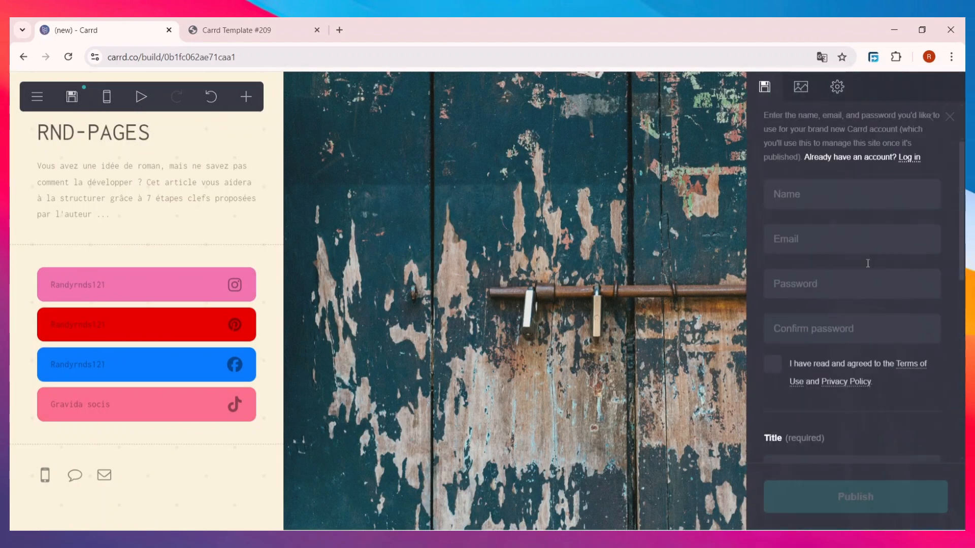
scroll(833, 243, up, 4)
scroll(828, 253, down, 3)
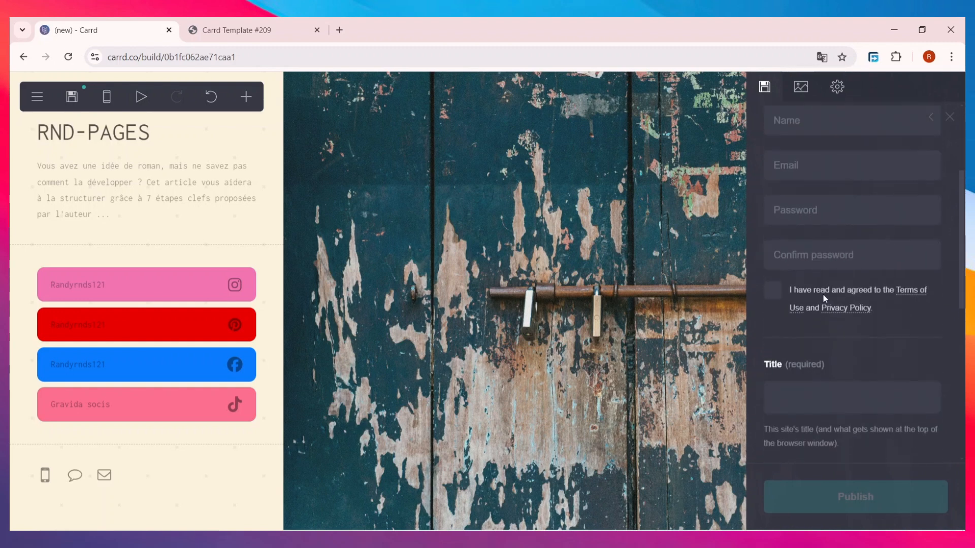
scroll(822, 289, up, 3)
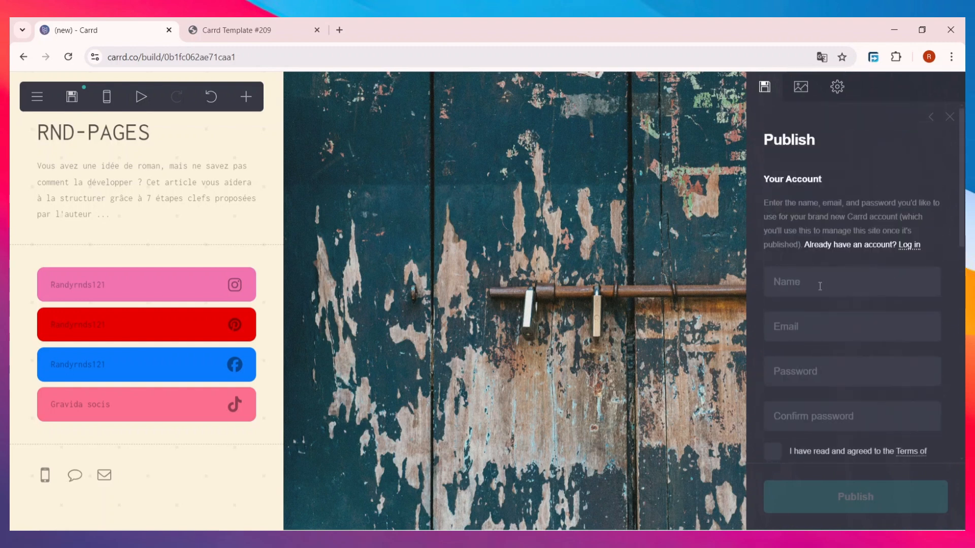